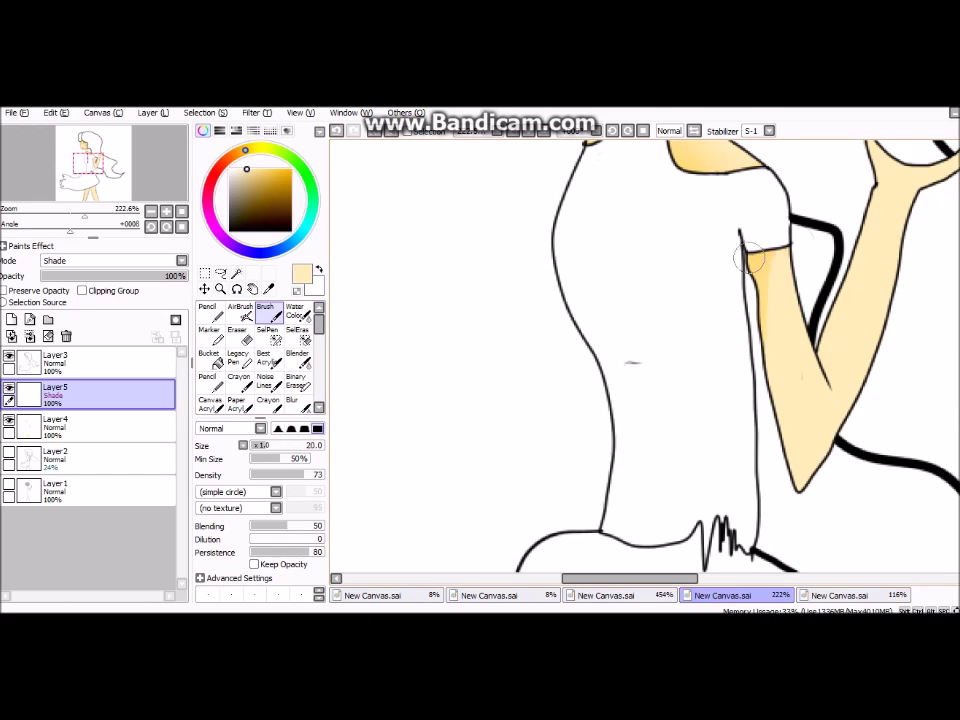
# Paint skin shading along the arm, beneath the skirt hem and down the outer leg edges, and soften it with Blur
pyautogui.scroll(2, 872, 243)
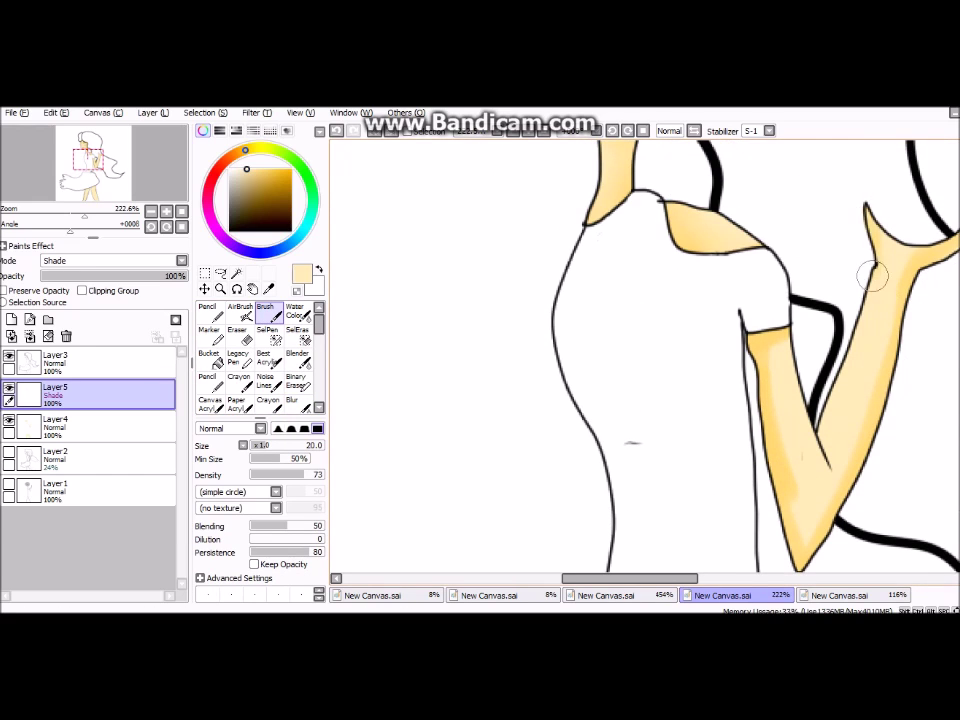
pyautogui.press('b')
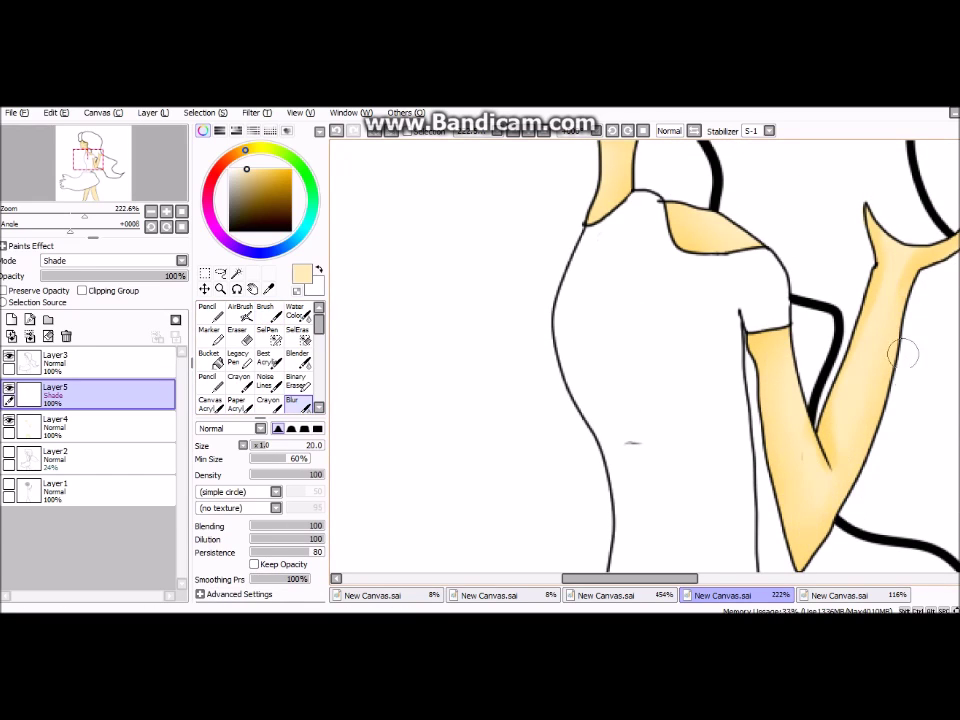
pyautogui.hotkey('ctrl', '-')
pyautogui.hotkey('ctrl', '-')
pyautogui.hotkey('ctrl', '-')
pyautogui.moveTo(560, 470); pyautogui.dragTo(650, 560)
pyautogui.press('b')
pyautogui.moveTo(440, 290)
pyautogui.mouseDown()
pyautogui.moveTo(645, 215)
pyautogui.moveTo(650, 350)
pyautogui.mouseUp()
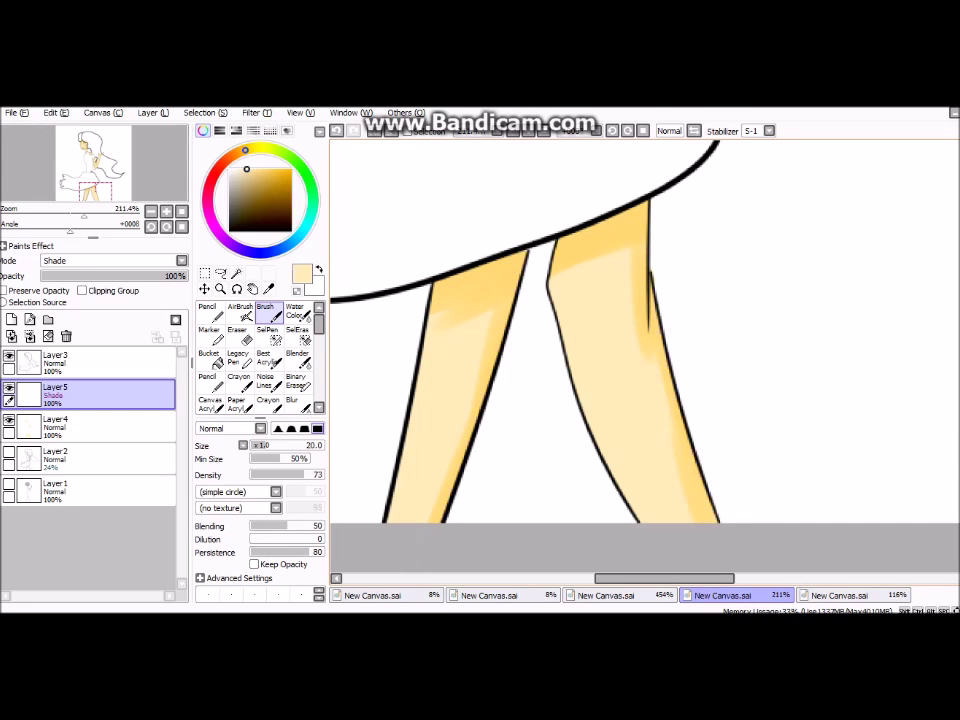
pyautogui.press('b')
pyautogui.hotkey('ctrl', '-')
pyautogui.hotkey('ctrl', '-')
pyautogui.hotkey('ctrl', '-')
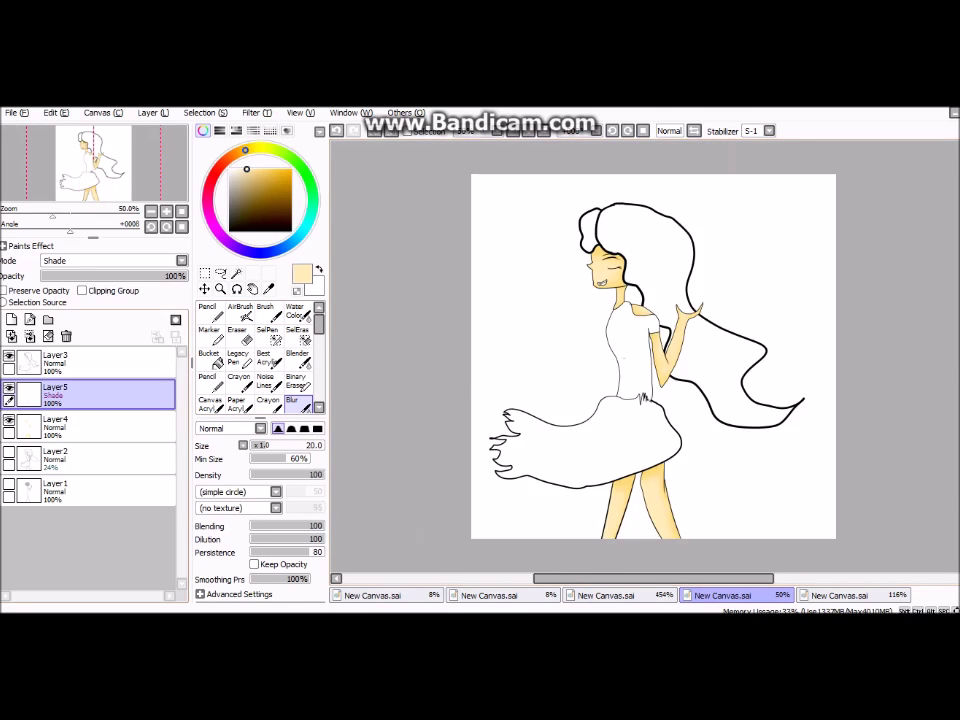
# Paint blurred skin highlights on the arm, face and legs on a new Luminosity layer at 20% opacity
pyautogui.click(11, 319)
pyautogui.click(110, 260)
pyautogui.click(55, 331)
pyautogui.press('b')
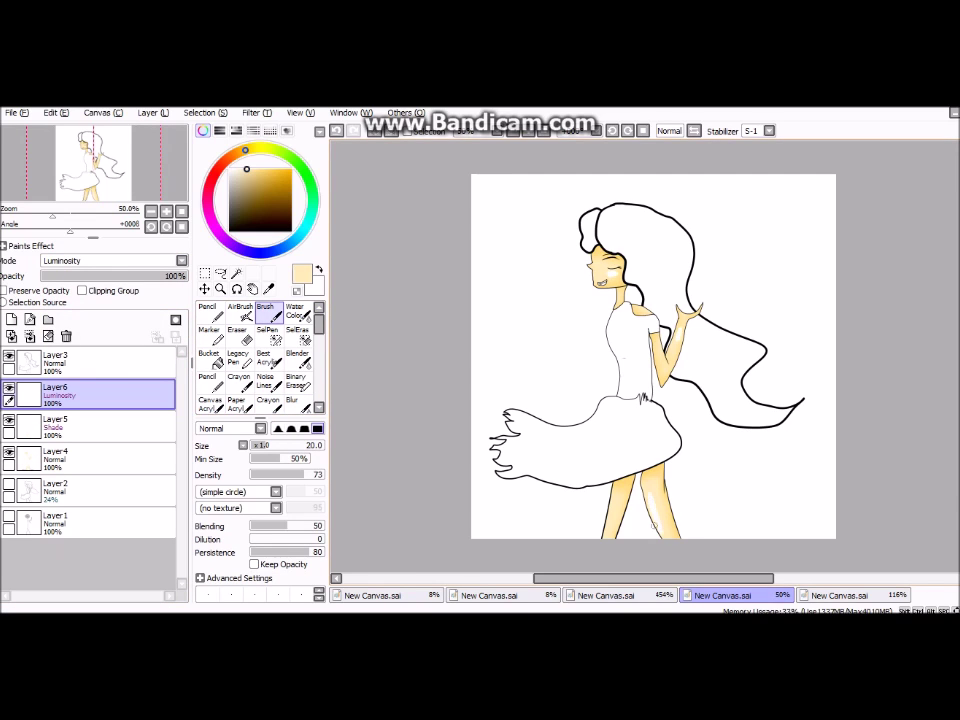
pyautogui.press('b')
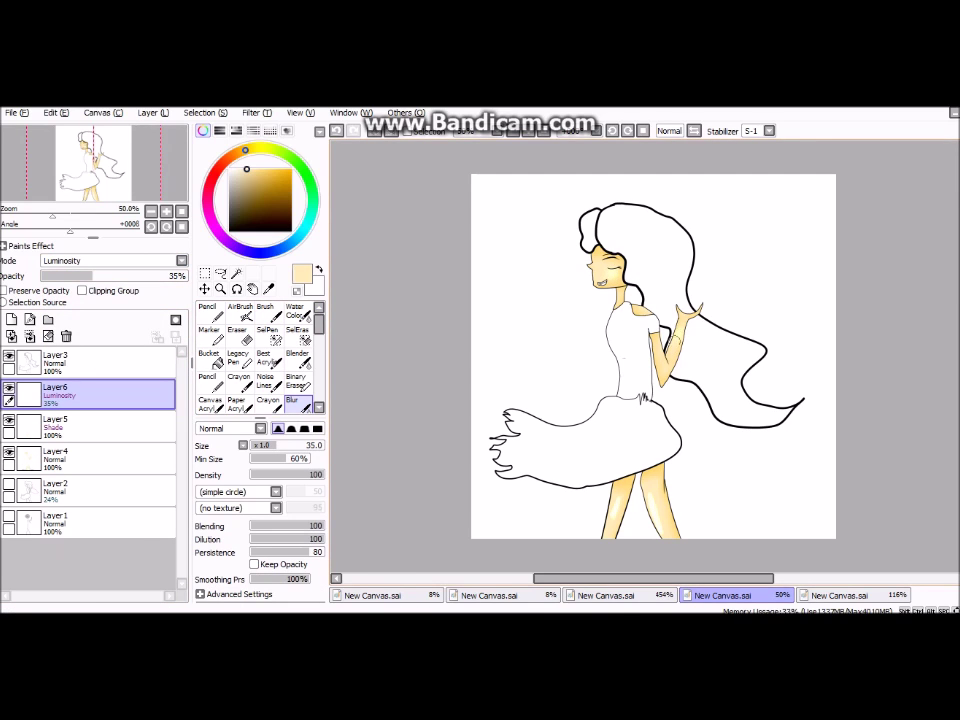
pyautogui.moveTo(92, 275); pyautogui.dragTo(70, 275)
# Select the dress's bodice and skirt from the line art with the Magic Wand, and prepare a new layer with dark brown
pyautogui.click(55, 358)
pyautogui.click(236, 272)
pyautogui.click(630, 370)
pyautogui.click(590, 450)
pyautogui.hotkey('ctrl', 'd')
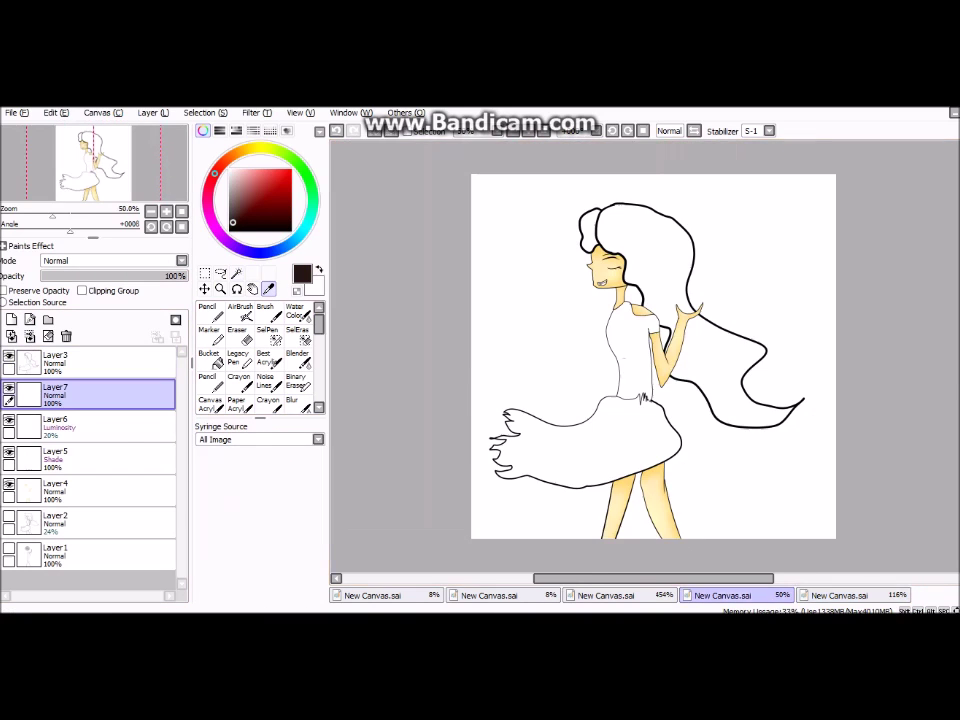
pyautogui.press('n')
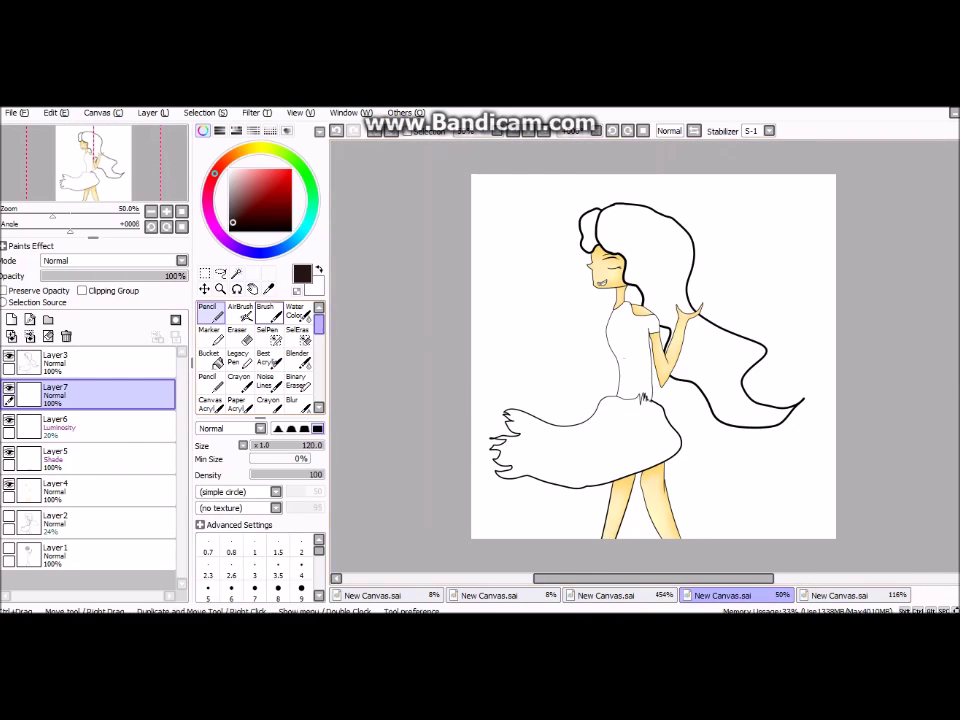
pyautogui.scroll(3, 365, 373)
pyautogui.click(236, 272)
pyautogui.click(560, 500)
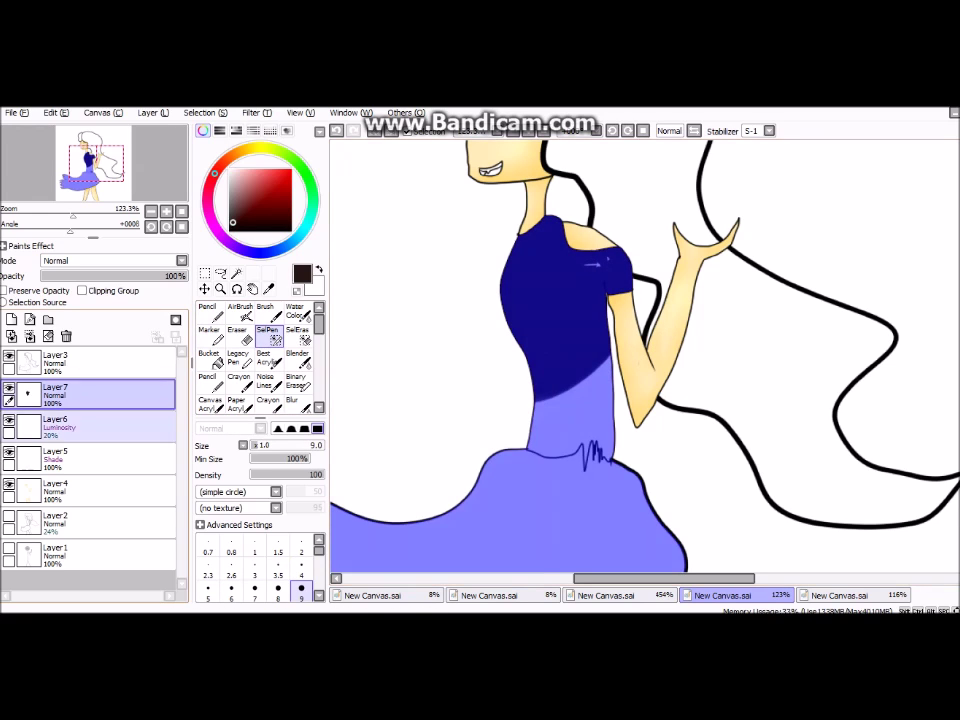
# Paint the selected bodice dark brown with the Pencil on the new dress layer
pyautogui.click(207, 312)
pyautogui.click(55, 358)
pyautogui.click(236, 333)
pyautogui.click(55, 390)
pyautogui.click(207, 312)
pyautogui.moveTo(560, 300)
pyautogui.mouseDown()
pyautogui.moveTo(546, 407)
pyautogui.moveTo(568, 418)
pyautogui.moveTo(575, 450)
pyautogui.mouseUp()
# Cover the waistline with a size 10 Pencil in dark reddish brown and fill the rest of the skirt with that colour
pyautogui.scroll(3, 575, 455)
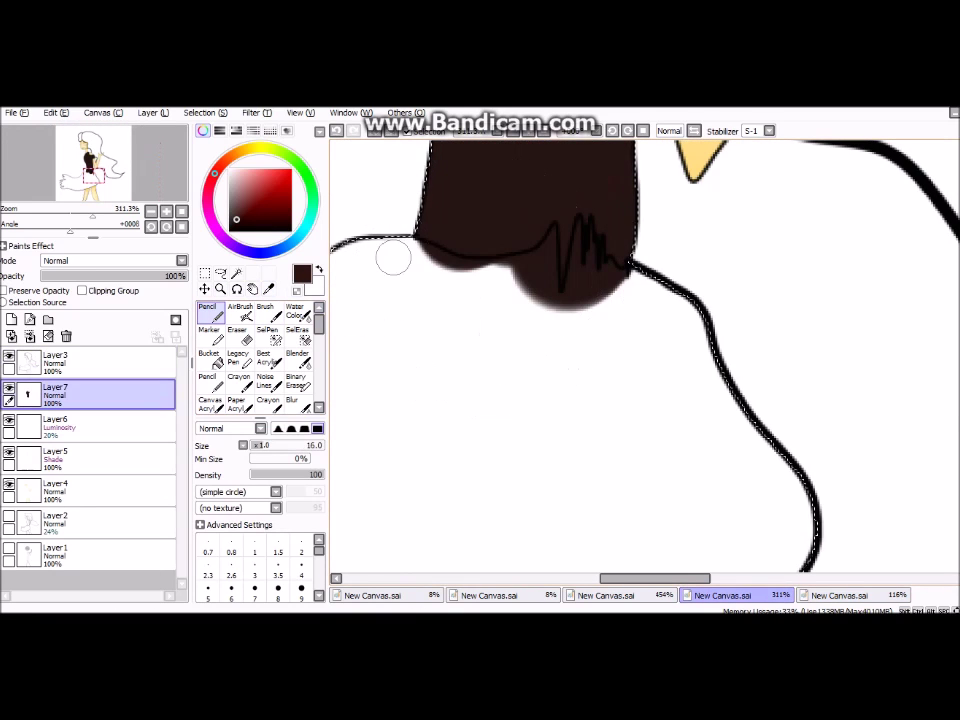
pyautogui.press('[')
pyautogui.press('[')
pyautogui.press('[')
pyautogui.moveTo(393, 258); pyautogui.dragTo(483, 263)
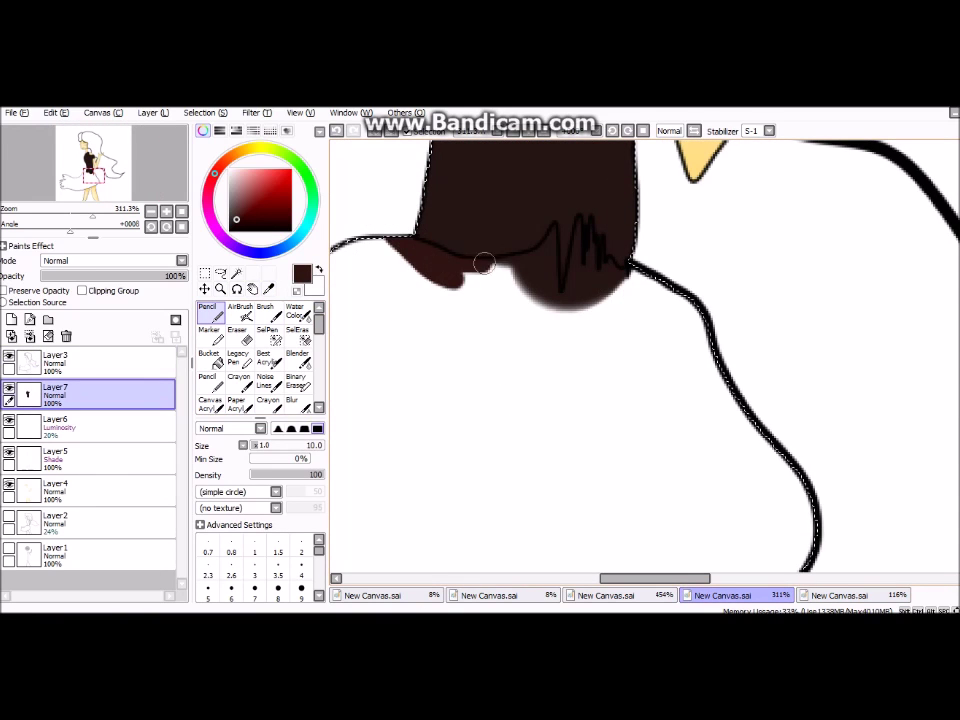
pyautogui.moveTo(621, 277); pyautogui.dragTo(574, 294)
pyautogui.press('g')
pyautogui.click(624, 294)
pyautogui.press('n')
pyautogui.scroll(-5, 600, 325)
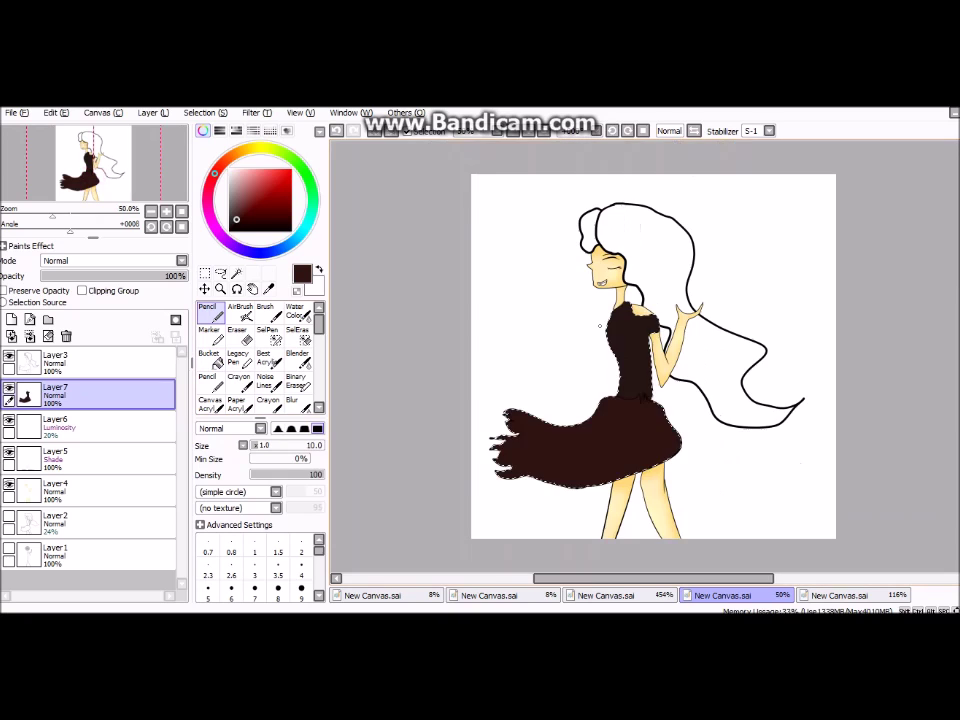
# Add a Shade layer and paint shadows along the bodice's back and the skirt's lower edge with a size 60 Pencil
pyautogui.click(11, 319)
pyautogui.click(110, 260)
pyautogui.click(60, 337)
pyautogui.press(']')
pyautogui.press(']')
pyautogui.press(']')
pyautogui.press(']')
pyautogui.press(']')
pyautogui.press(']')
pyautogui.press(']')
pyautogui.press(']')
pyautogui.press(']')
pyautogui.press(']')
pyautogui.moveTo(630, 465); pyautogui.dragTo(540, 480)
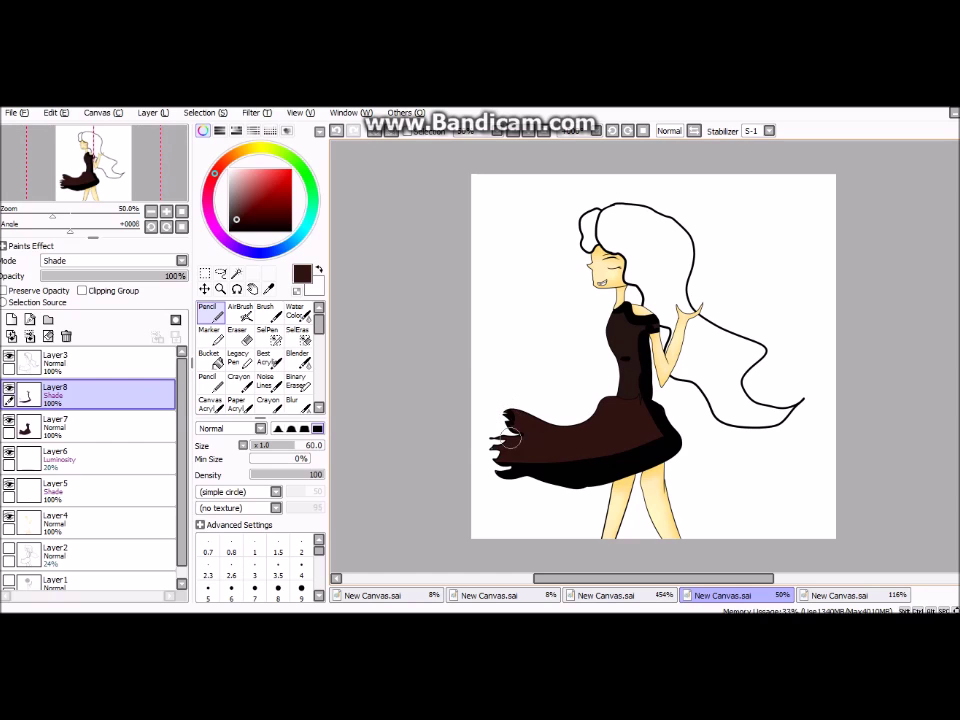
# Soften the dress shadows with Blur and lower the Shade layer's opacity to 6%
pyautogui.click(292, 404)
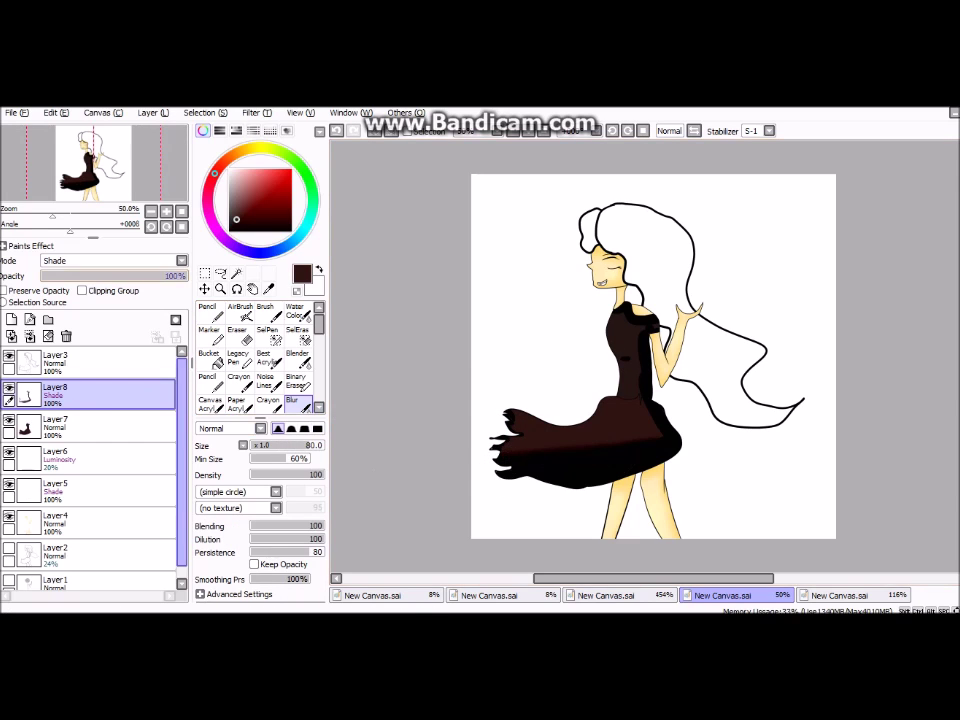
pyautogui.moveTo(180, 275); pyautogui.dragTo(49, 275)
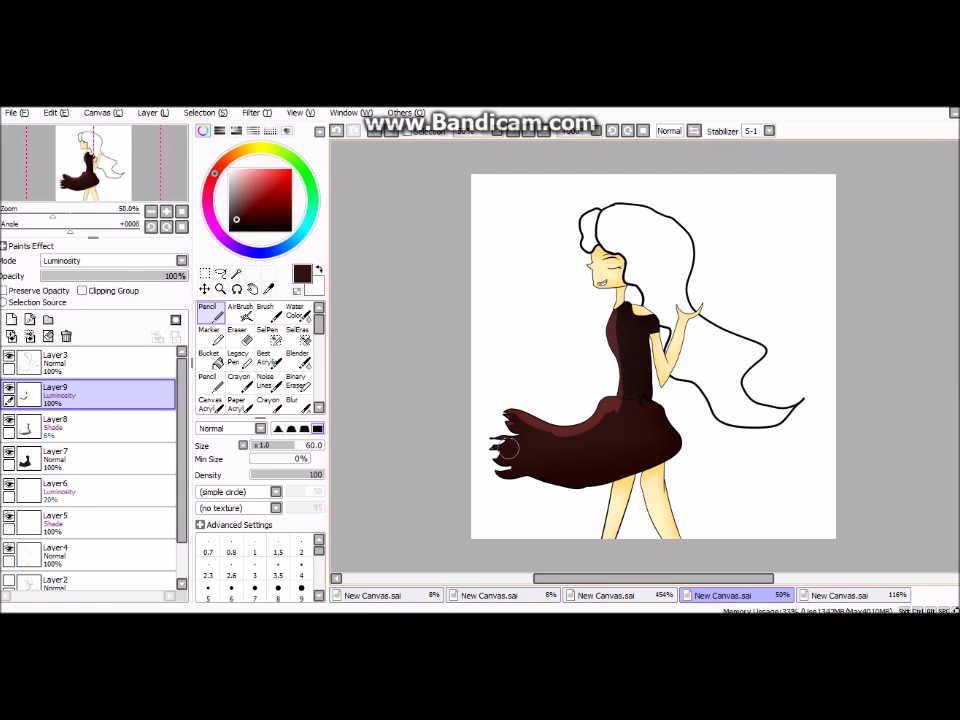
# Blur the Luminosity highlights along the bodice front, the skirt's upper edge and its ragged tips into the dress colour
pyautogui.click(292, 404)
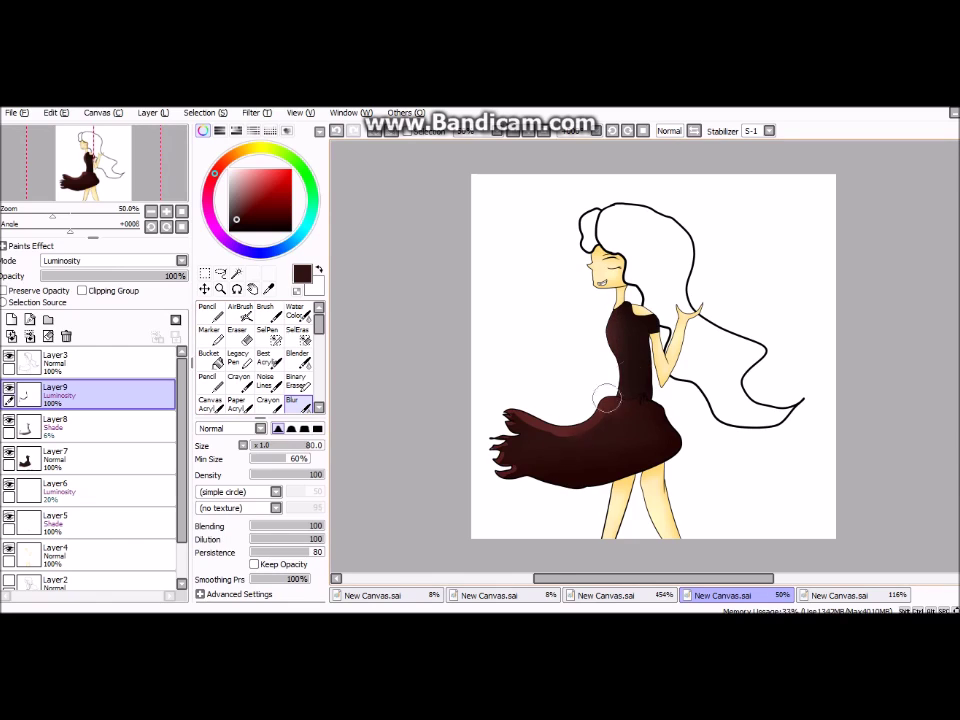
pyautogui.click(55, 362)
pyautogui.click(55, 394)
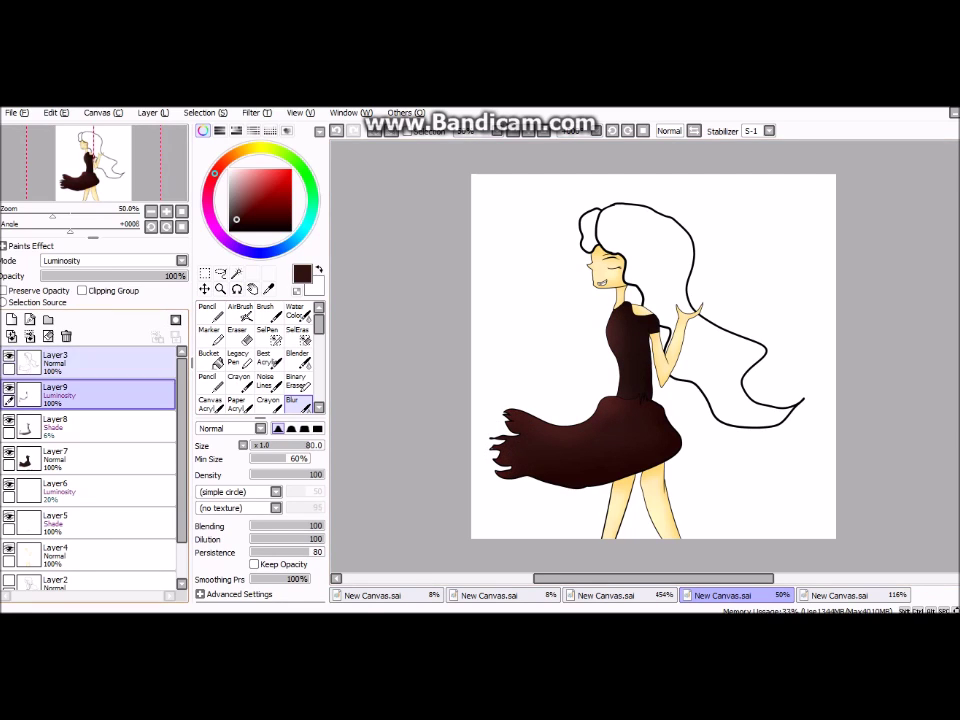
# Paint lighter reddish-brown, blurred edge highlights on the dress on a new Luminosity layer at 73% opacity
pyautogui.click(210, 311)
pyautogui.click(11, 319)
pyautogui.click(113, 260)
pyautogui.click(70, 318)
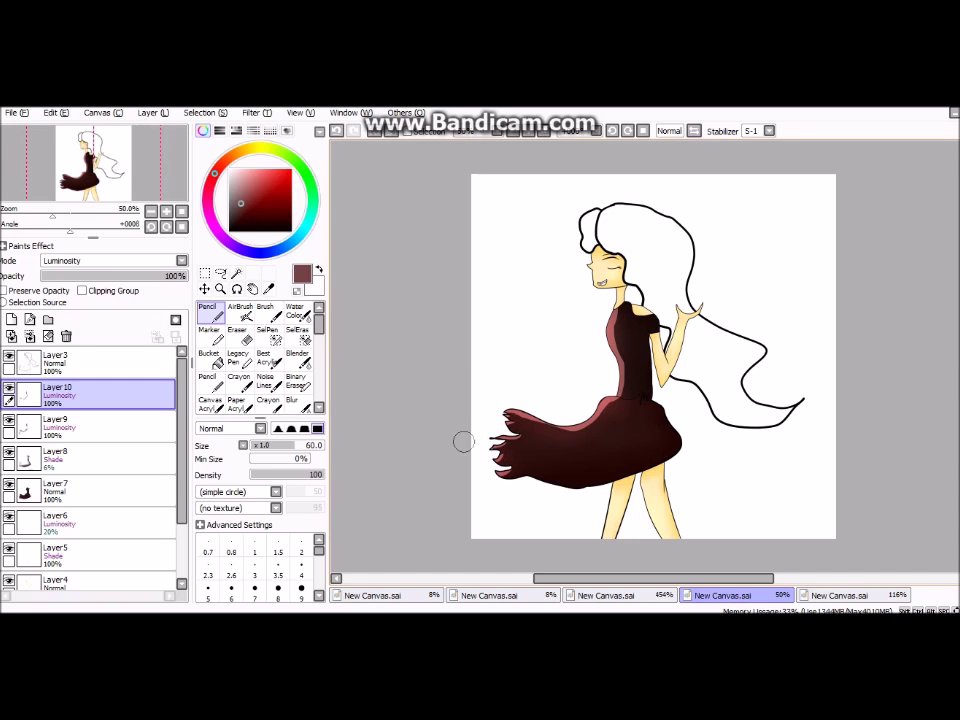
pyautogui.press('b')
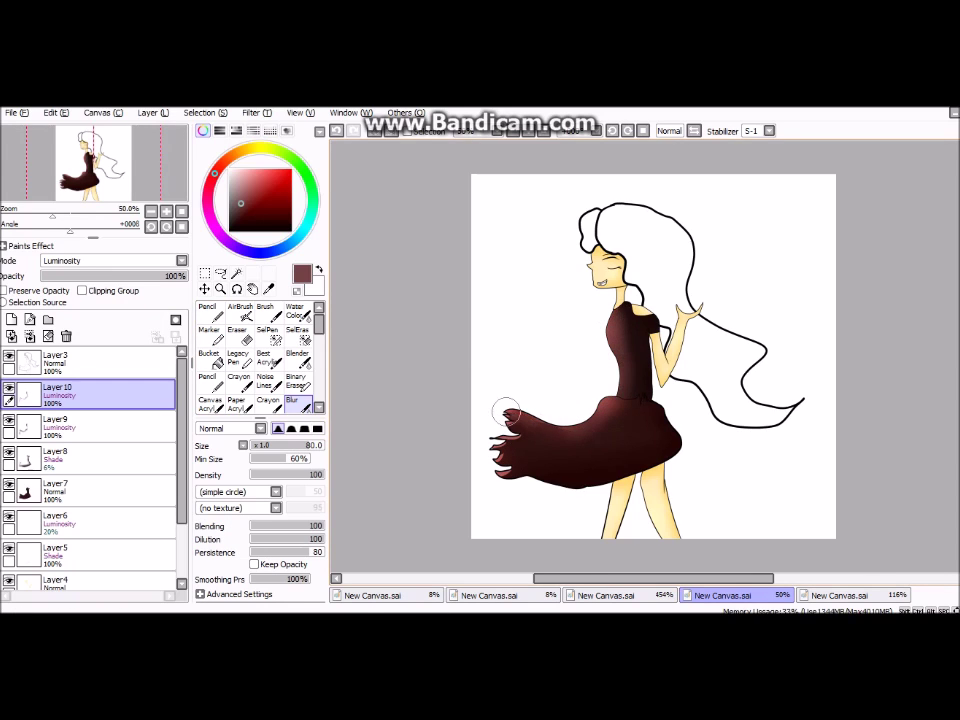
pyautogui.click(148, 275)
# Select all sections of the hair from the line art with the Magic Wand
pyautogui.click(55, 362)
pyautogui.click(236, 273)
pyautogui.click(640, 250)
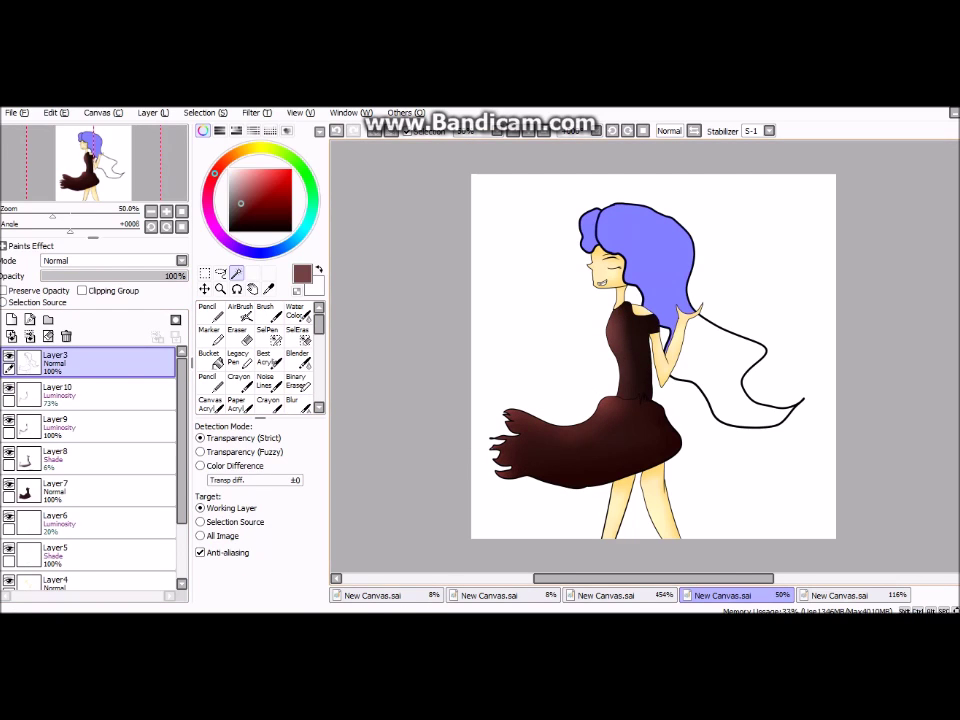
pyautogui.moveTo(470, 289); pyautogui.dragTo(508, 289)
pyautogui.hotkey('ctrl', 'e')
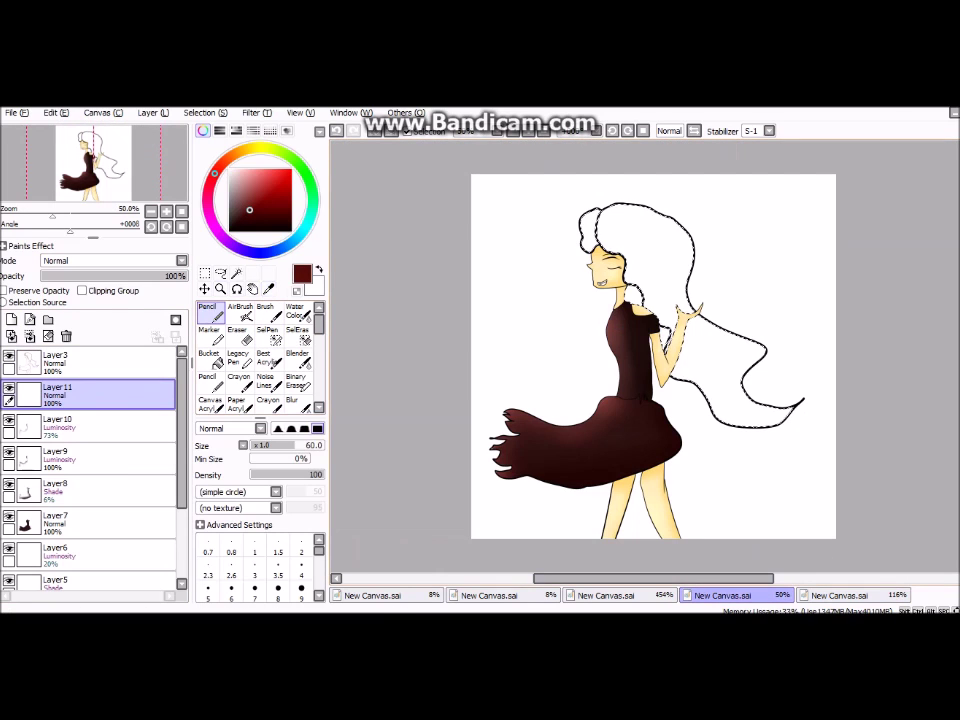
# Paint the selected hair dark red, and add shadows along its edges on a new Shade layer
pyautogui.moveTo(620, 230)
pyautogui.mouseDown()
pyautogui.moveTo(681, 369)
pyautogui.moveTo(640, 300)
pyautogui.moveTo(580, 250)
pyautogui.mouseUp()
pyautogui.press('[')
pyautogui.press('[')
pyautogui.press('[')
pyautogui.press('[')
pyautogui.press('[')
pyautogui.press('[')
pyautogui.press('[')
pyautogui.press('[')
pyautogui.press('[')
pyautogui.press('[')
pyautogui.press('[')
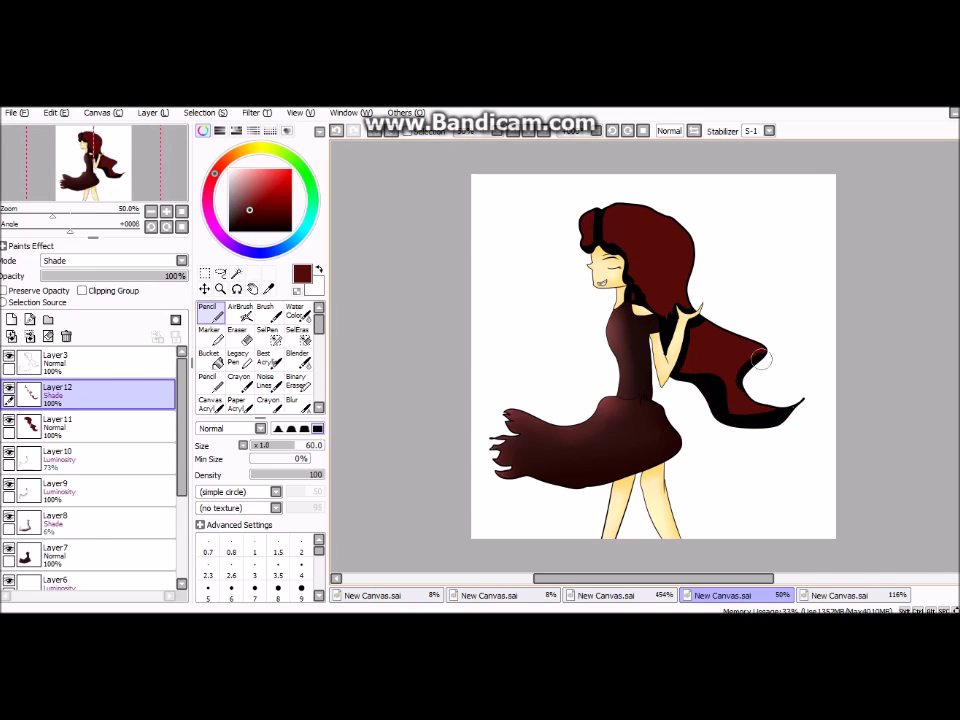
# Lower the hair shadow layer's opacity to 21% and soften the shadows with Blur
pyautogui.moveTo(183, 275); pyautogui.dragTo(70, 275)
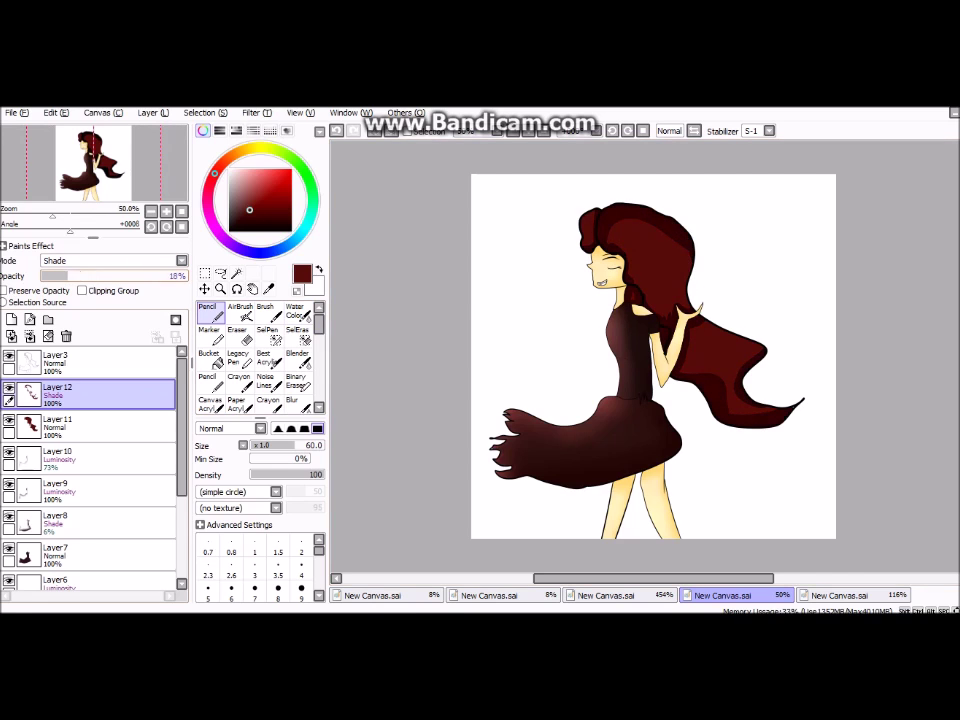
pyautogui.click(292, 404)
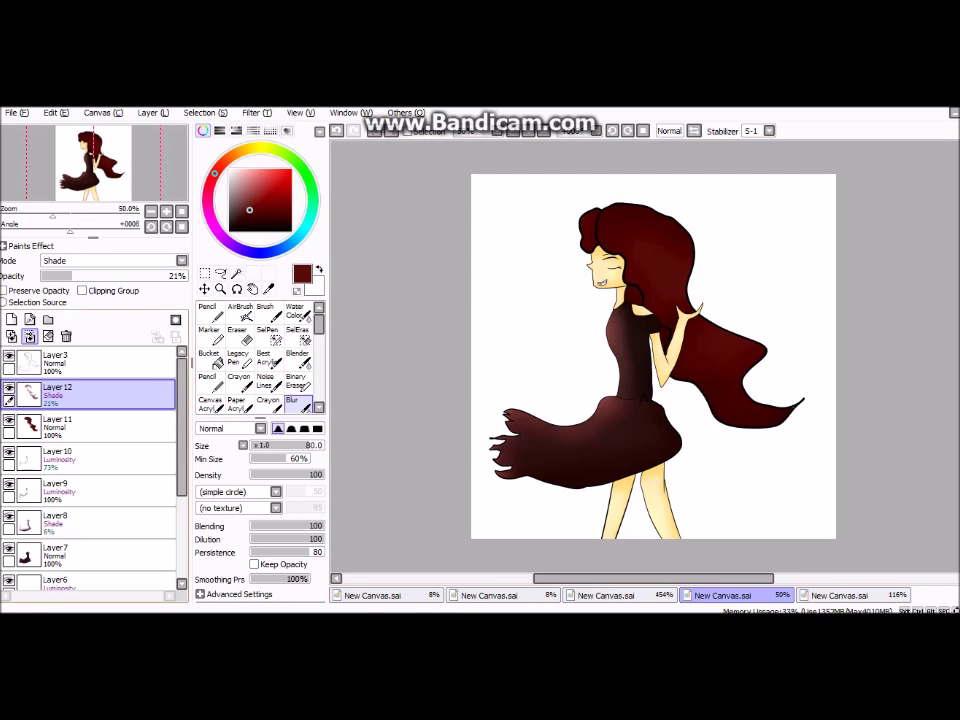
# Add a Luminosity layer for the hair, paint highlight strokes on the crown and flowing end, and blur them
pyautogui.click(11, 319)
pyautogui.click(208, 310)
pyautogui.moveTo(685, 265); pyautogui.dragTo(620, 248)
pyautogui.press('b')
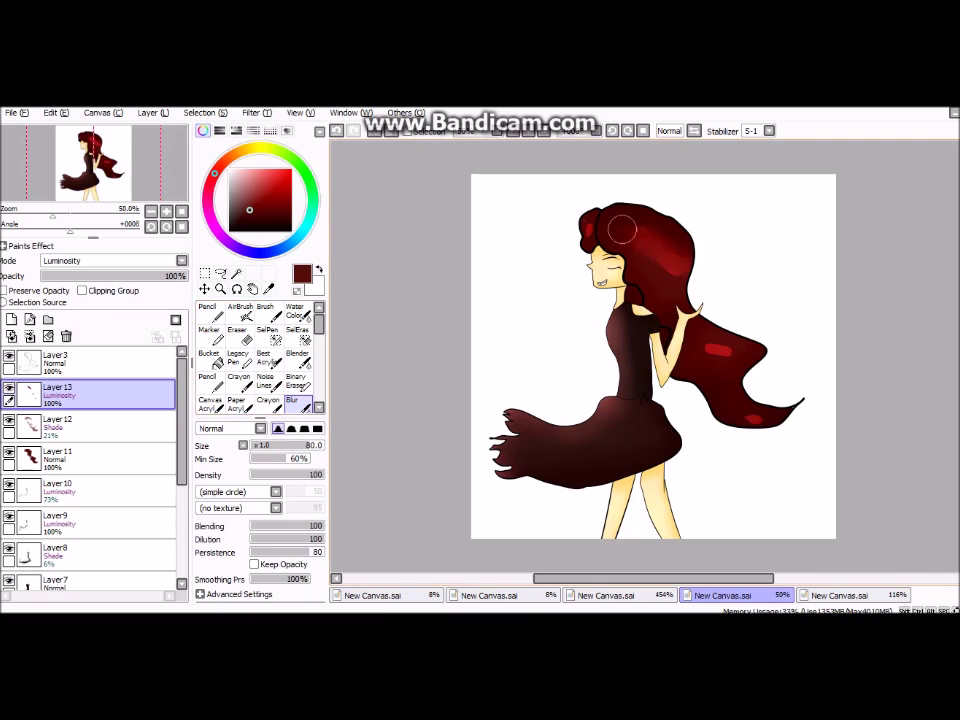
# Repaint the hair highlights as larger, brighter red patches and blend them with Blur
pyautogui.press('n')
pyautogui.click(652, 244)
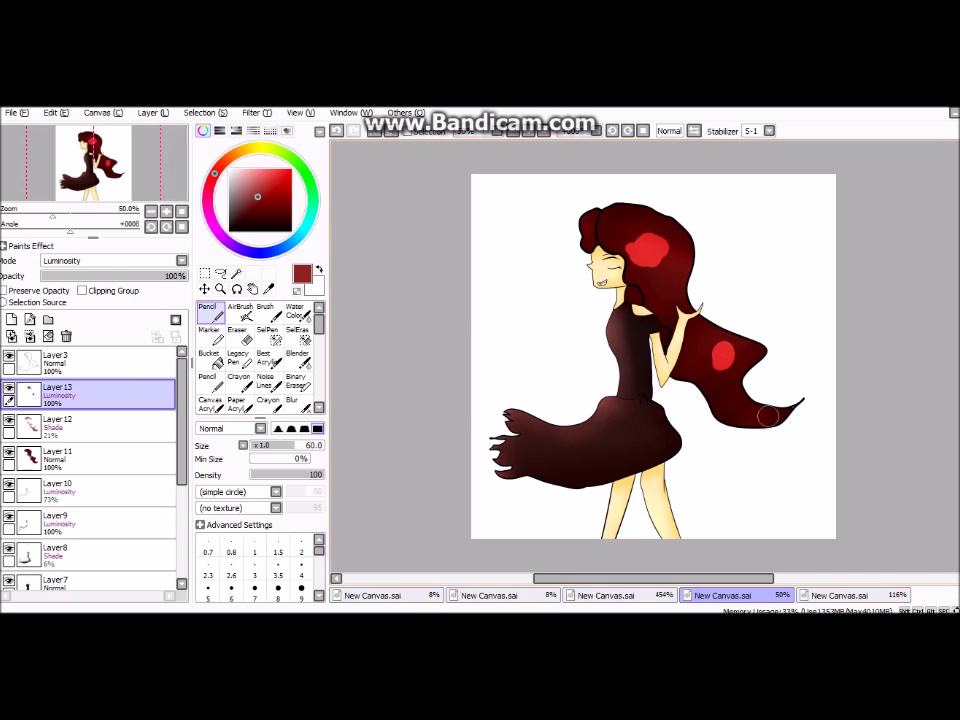
pyautogui.press('b')
pyautogui.moveTo(712, 358); pyautogui.dragTo(732, 350)
pyautogui.moveTo(655, 242); pyautogui.dragTo(635, 255)
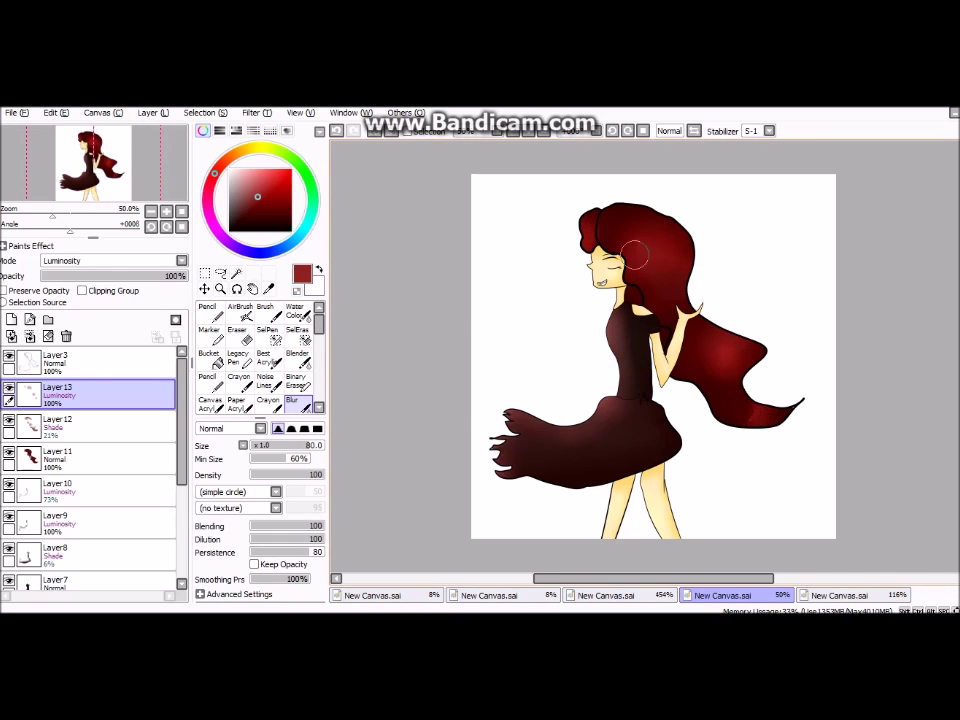
# Add another layer for hair strands, choose light pink and set the textured Pencil's brush shape to Flat Bristle
pyautogui.click(11, 319)
pyautogui.click(253, 169)
pyautogui.click(207, 380)
pyautogui.click(275, 491)
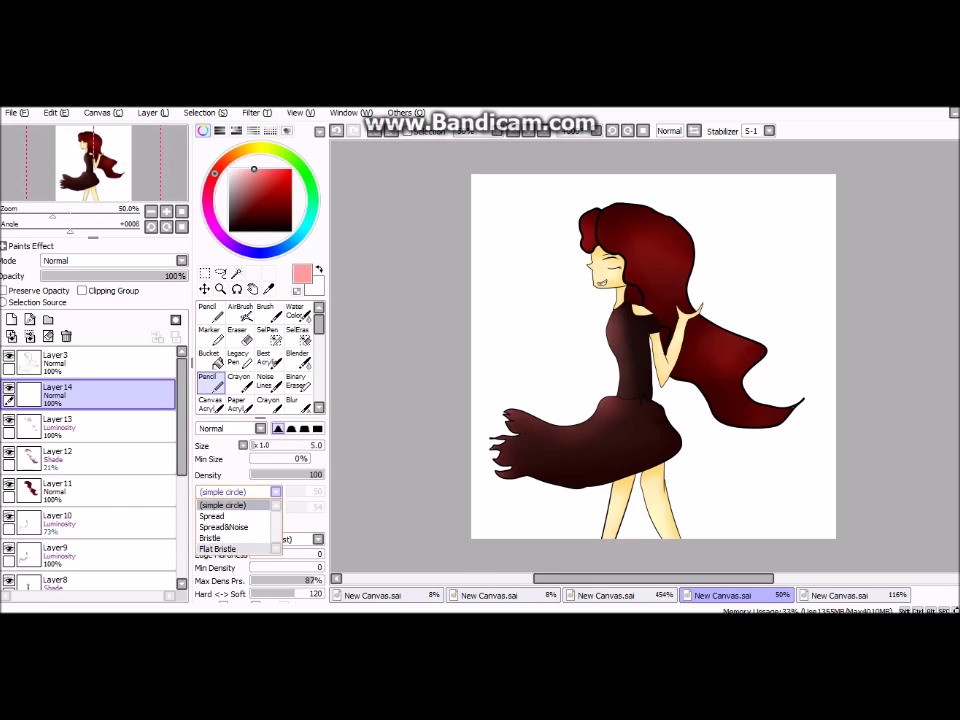
pyautogui.click(235, 544)
pyautogui.click(110, 260)
pyautogui.click(70, 317)
pyautogui.hotkey('ctrl', 'z')
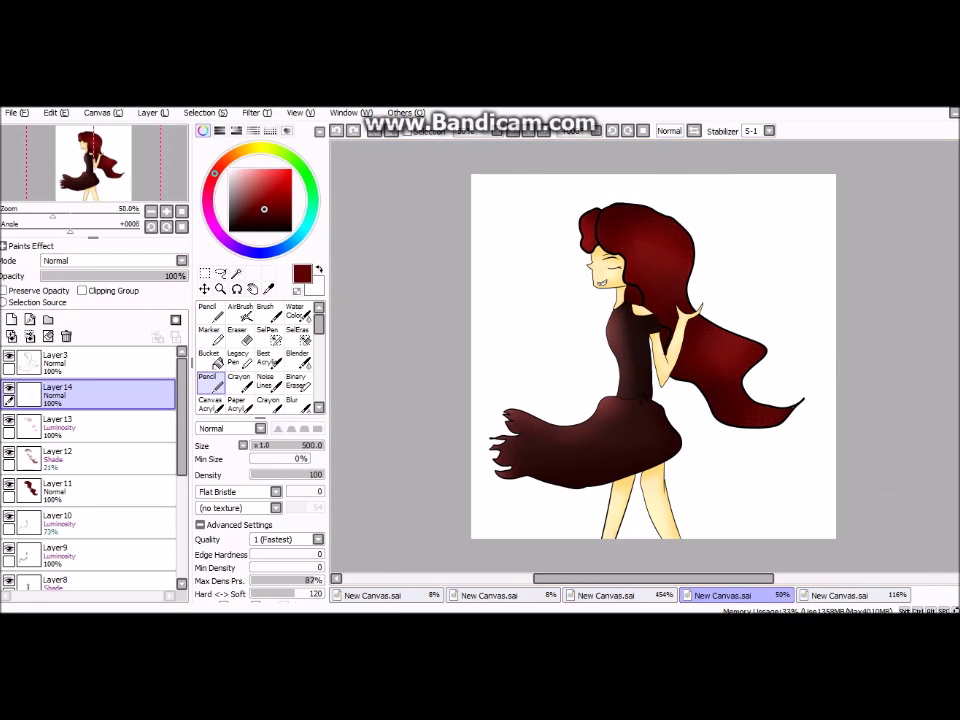
# Stroke dark bristle strands over the hair on a Shade layer, and light pink strands on a new Luminosity layer
pyautogui.moveTo(686, 493); pyautogui.dragTo(697, 347)
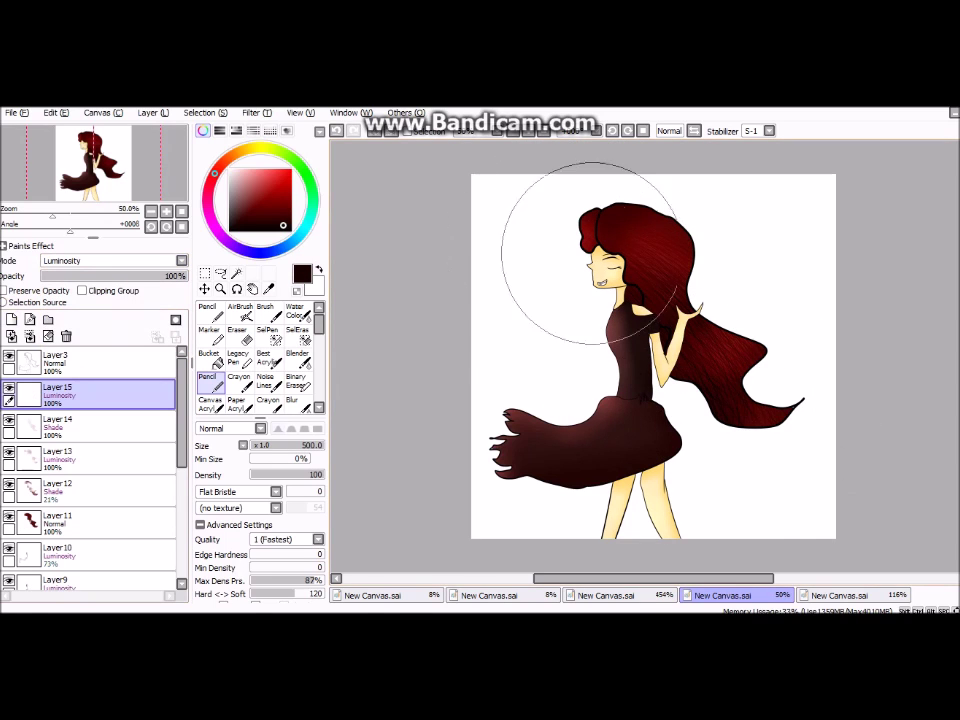
pyautogui.click(247, 173)
pyautogui.moveTo(560, 200)
pyautogui.mouseDown()
pyautogui.moveTo(520, 320)
pyautogui.moveTo(500, 300)
pyautogui.mouseUp()
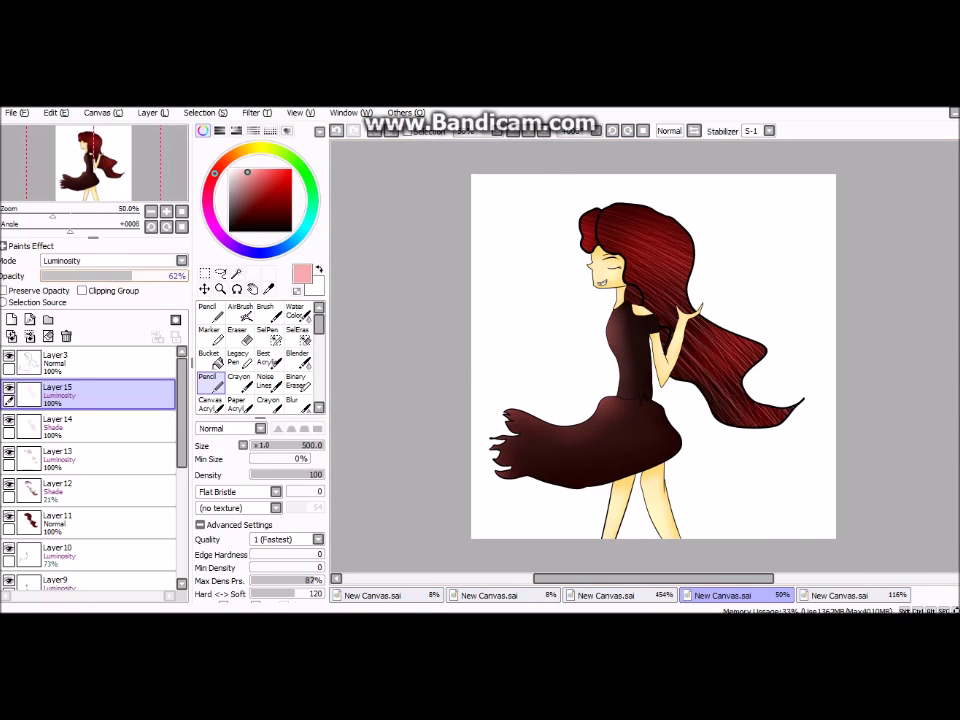
# Add more dark red bristle strands through the hair on the Shade strand layer
pyautogui.click(57, 420)
pyautogui.keyDown('alt'); pyautogui.click(771, 354); pyautogui.keyUp('alt')
pyautogui.moveTo(57, 392); pyautogui.dragTo(66, 336)
pyautogui.hotkey('ctrl', 'y')
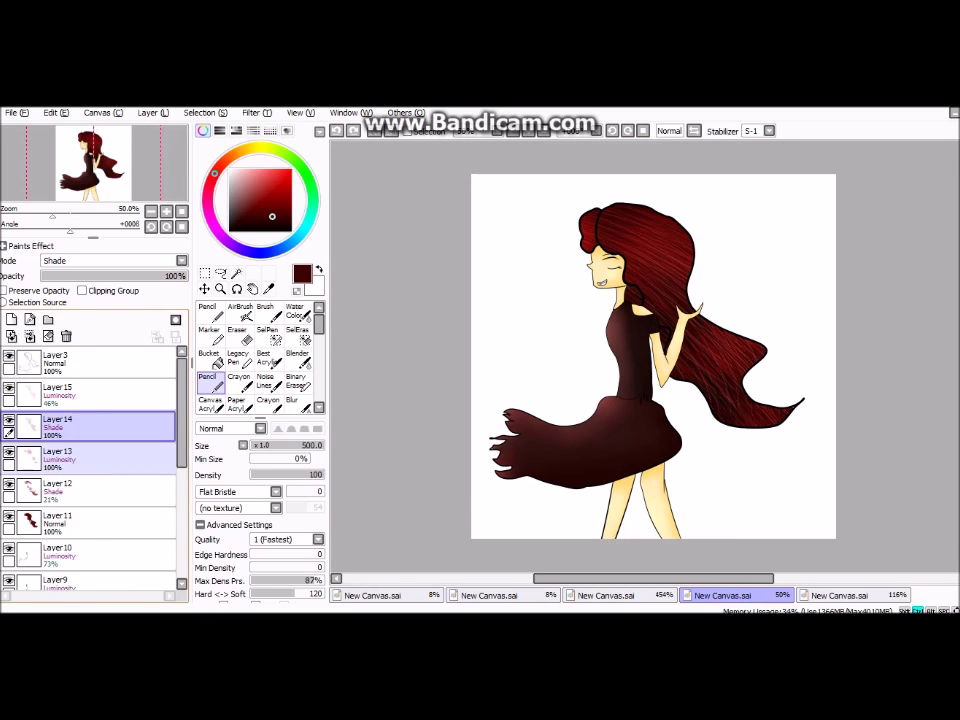
# Paint white shine patches across the hair on a new Luminosity layer at 40% opacity and soften them with Blur
pyautogui.click(57, 456)
pyautogui.click(57, 392)
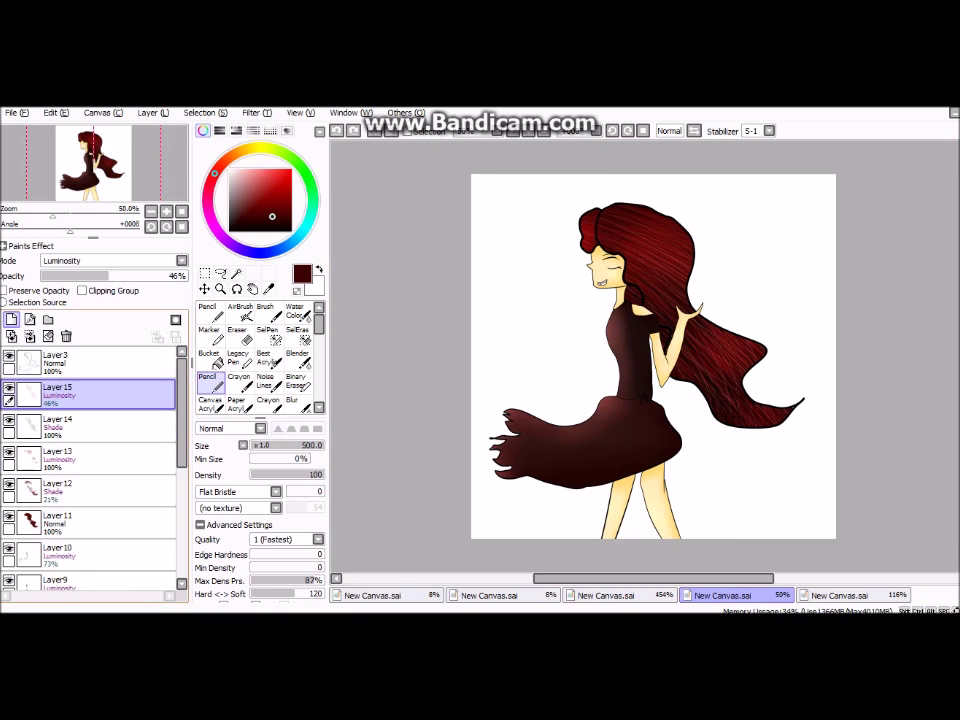
pyautogui.press('x')
pyautogui.hotkey('ctrl', 'shift', 'n')
pyautogui.press('n')
pyautogui.click(110, 260)
pyautogui.click(60, 315)
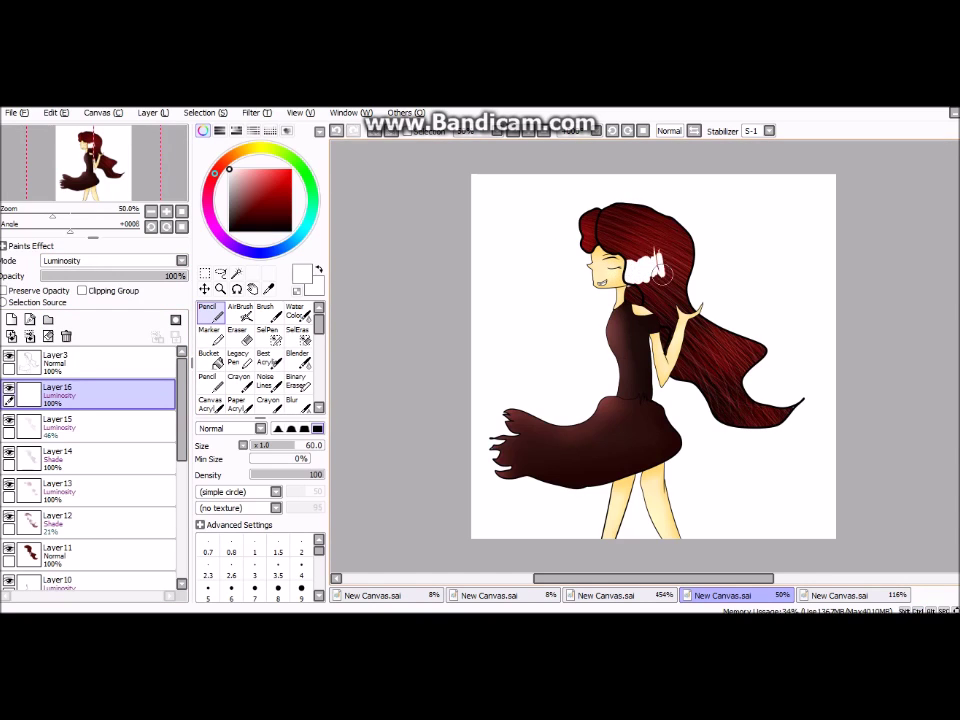
pyautogui.moveTo(180, 275); pyautogui.dragTo(100, 275)
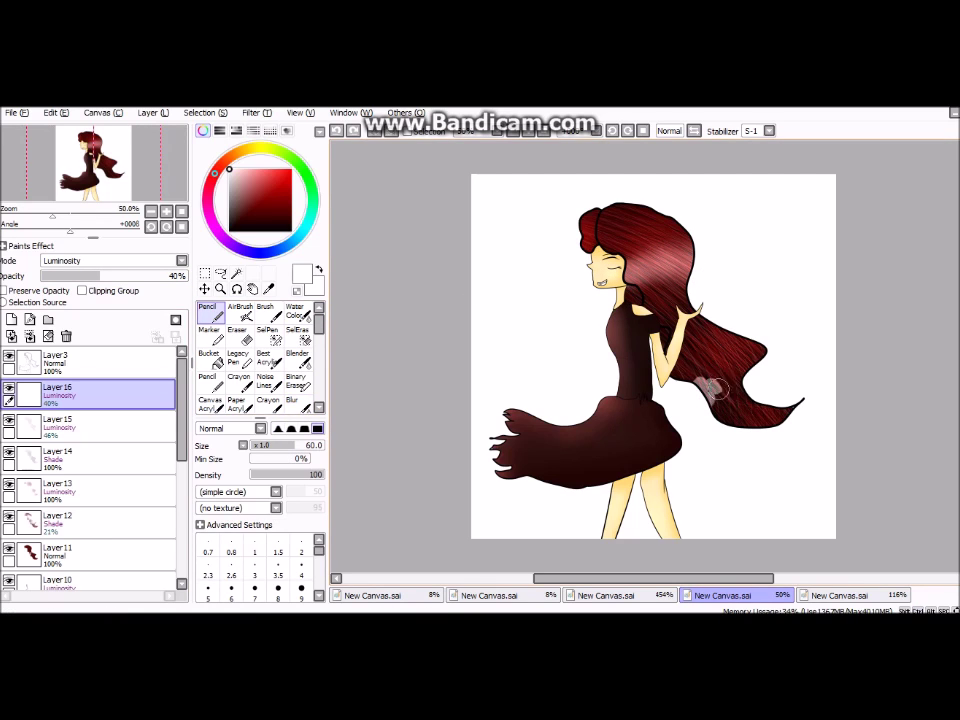
pyautogui.press('b')
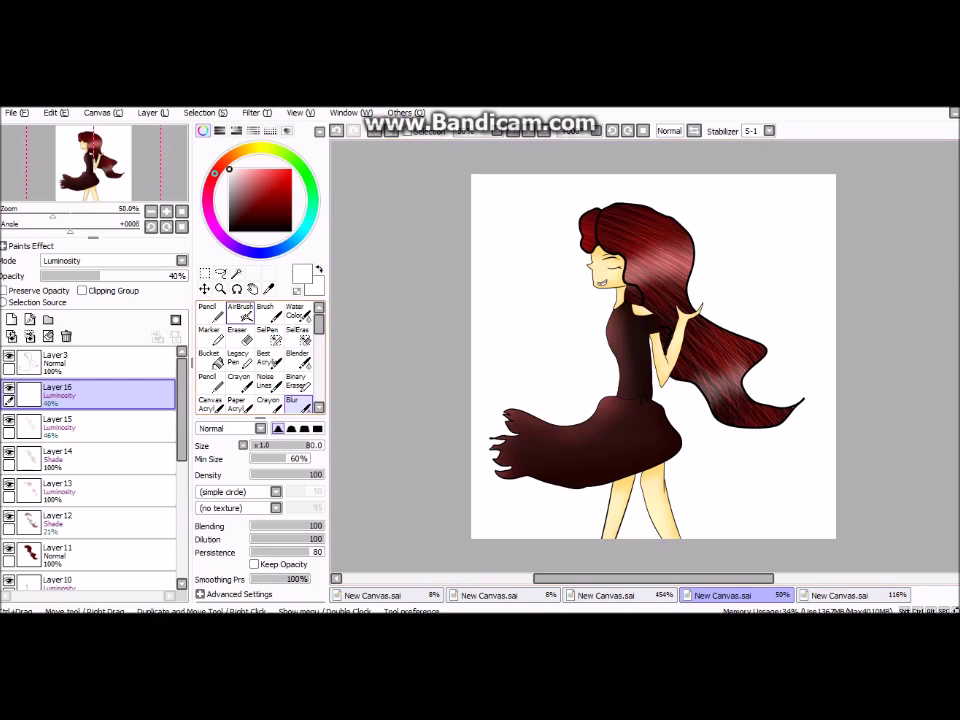
# Select the interior of the girl's eye from the line-art layer with the Magic Wand and Selection Pen
pyautogui.click(57, 362)
pyautogui.click(236, 272)
pyautogui.click(220, 288)
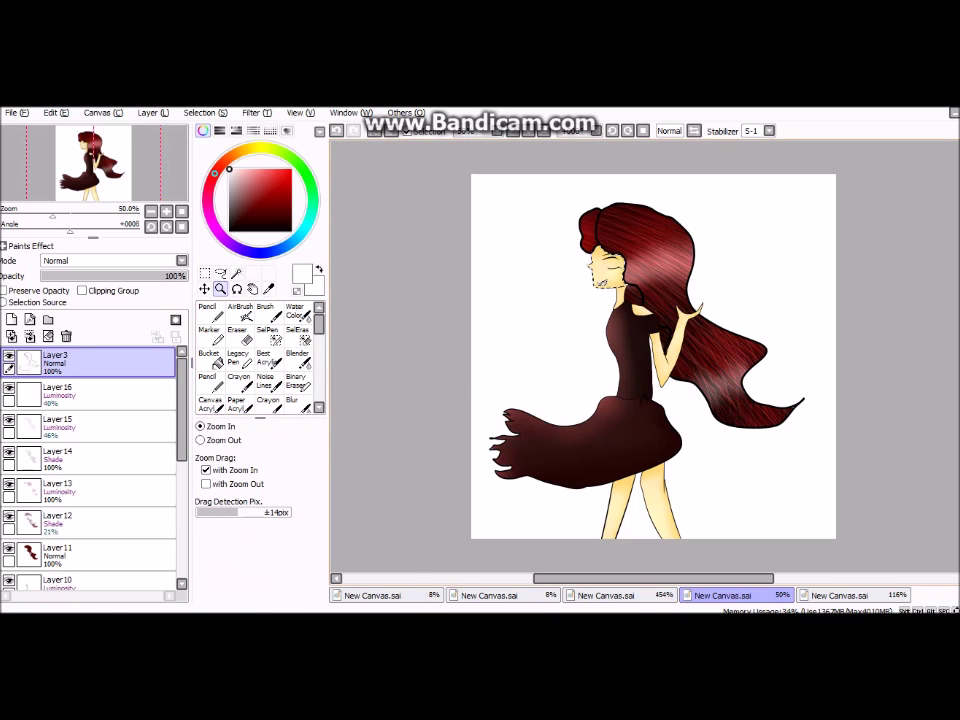
pyautogui.moveTo(588, 244); pyautogui.dragTo(634, 275)
pyautogui.click(268, 335)
pyautogui.moveTo(458, 336)
pyautogui.mouseDown()
pyautogui.moveTo(398, 257)
pyautogui.moveTo(620, 298)
pyautogui.moveTo(444, 223)
pyautogui.moveTo(403, 230)
pyautogui.moveTo(590, 306)
pyautogui.mouseUp()
pyautogui.click(236, 272)
pyautogui.click(500, 270)
# Add a layer below the line art, clean up the eye selection's edges and fill the eyeball with white
pyautogui.click(12, 319)
pyautogui.click(208, 313)
pyautogui.moveTo(430, 260); pyautogui.dragTo(600, 290)
pyautogui.hotkey('ctrl', 'z')
pyautogui.click(297, 335)
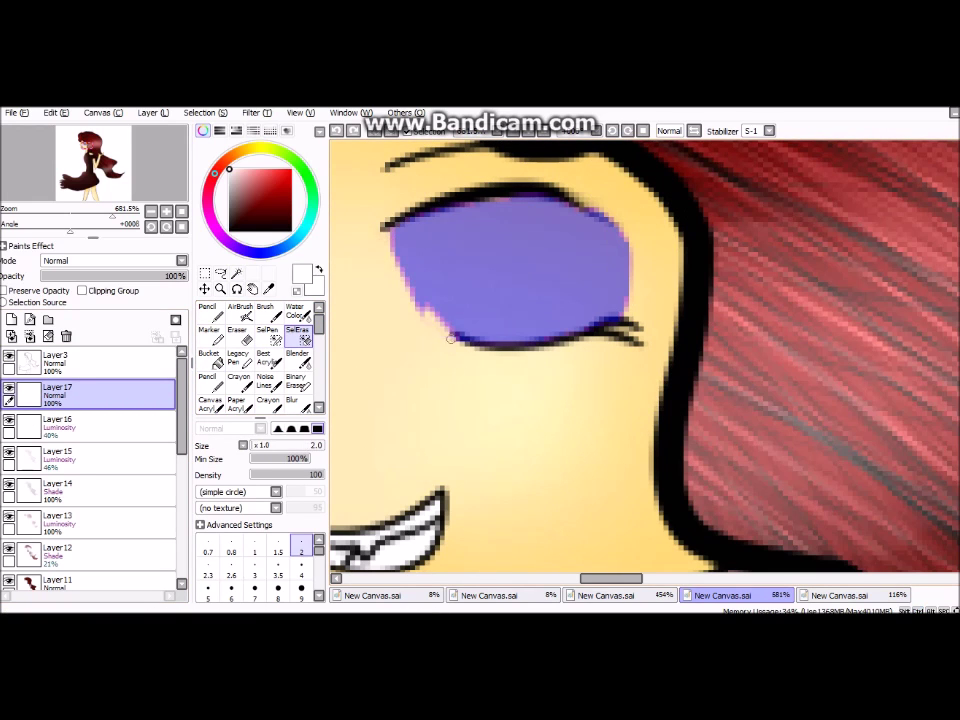
pyautogui.press('c')
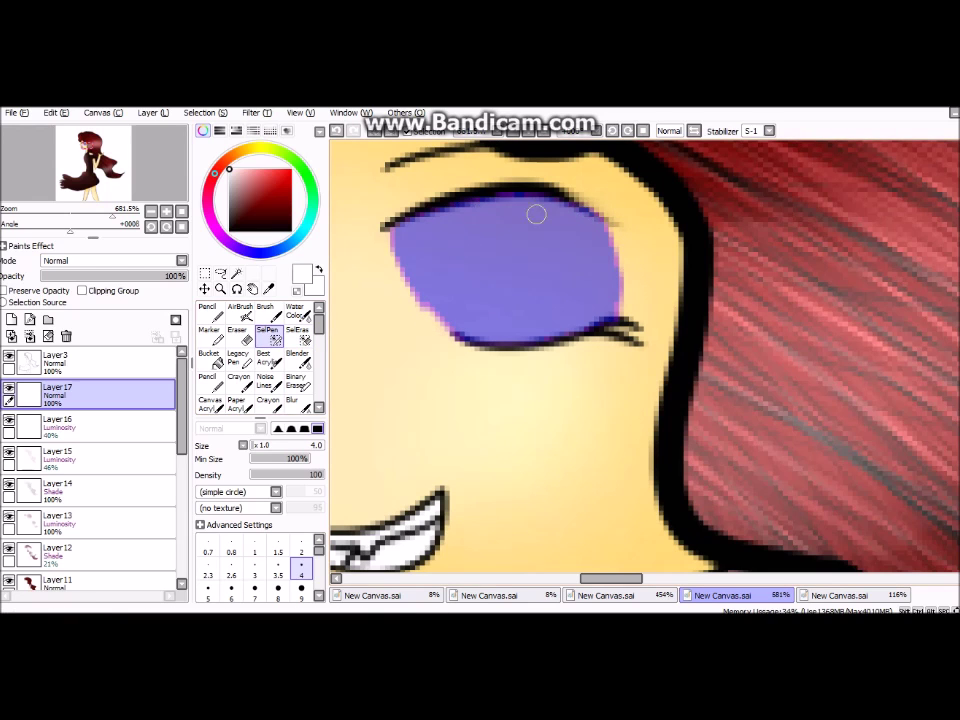
pyautogui.press('n')
pyautogui.moveTo(536, 214); pyautogui.dragTo(385, 321)
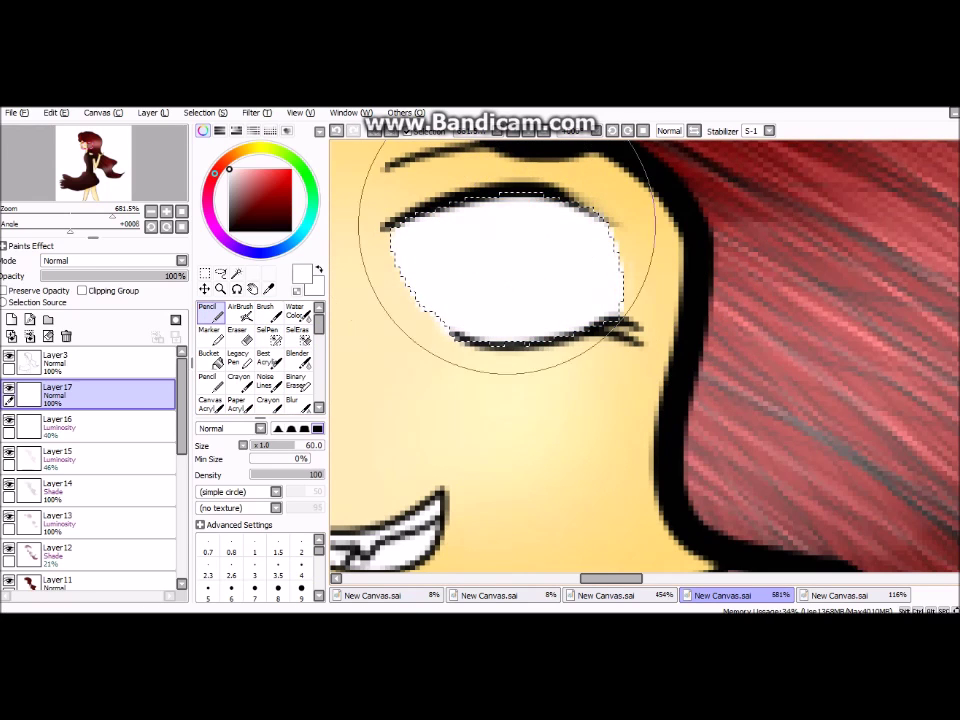
# Check the eye in the other open drawing as reference and pencil a dark red iris onto the white eyeball
pyautogui.click(840, 595)
pyautogui.click(220, 289)
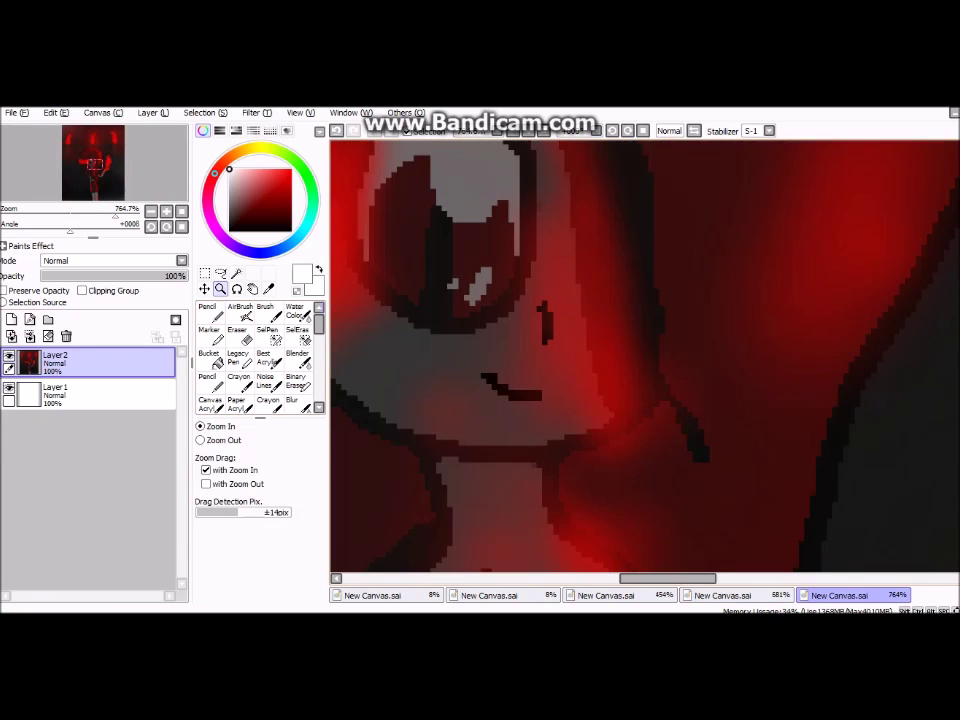
pyautogui.click(722, 595)
pyautogui.press('n')
pyautogui.moveTo(514, 257); pyautogui.dragTo(520, 262)
pyautogui.hotkey('ctrl', 'z')
# Darken the upper iris on a new Shade layer, blurred, clipped to the iris and set to 45% opacity
pyautogui.click(11, 319)
pyautogui.moveTo(508, 215)
pyautogui.mouseDown()
pyautogui.moveTo(522, 250)
pyautogui.moveTo(570, 220)
pyautogui.mouseUp()
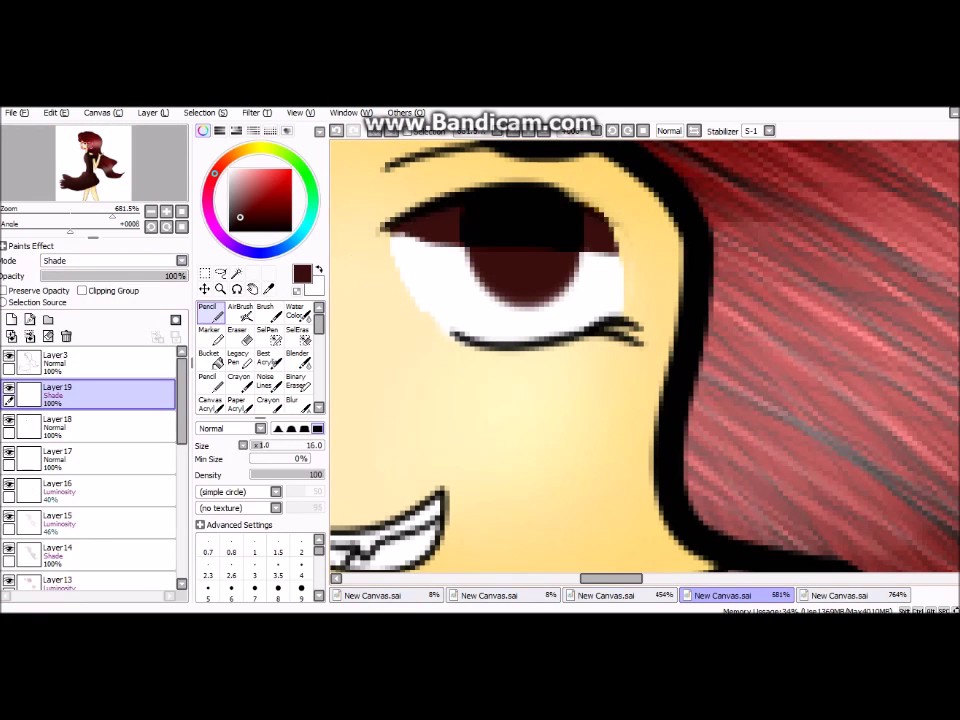
pyautogui.click(292, 402)
pyautogui.click(82, 290)
pyautogui.moveTo(186, 275); pyautogui.dragTo(71, 275)
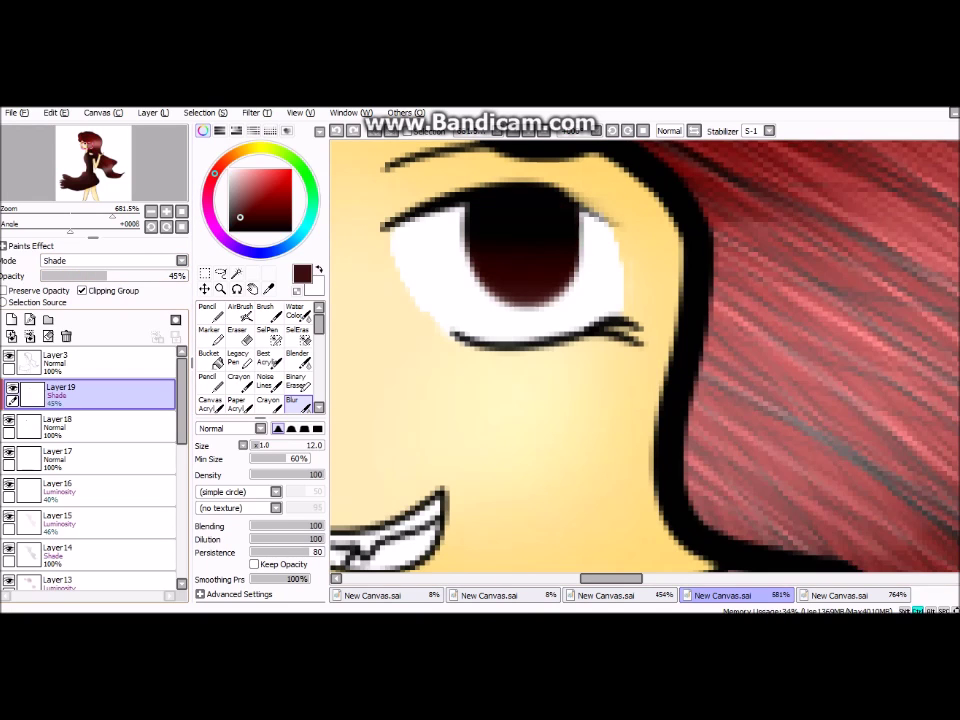
# Brighten the lower iris on a clipped Luminosity layer and blend pale red glints on another Luminosity layer with Blur
pyautogui.click(11, 319)
pyautogui.click(110, 260)
pyautogui.press('n')
pyautogui.click(254, 590)
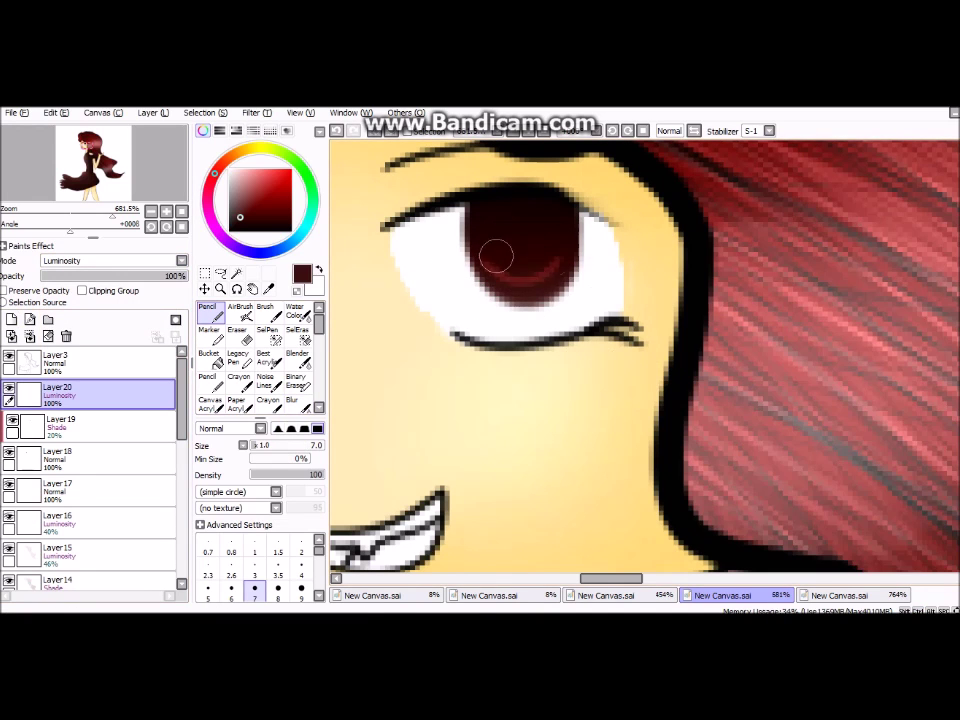
pyautogui.moveTo(480, 278); pyautogui.dragTo(555, 286)
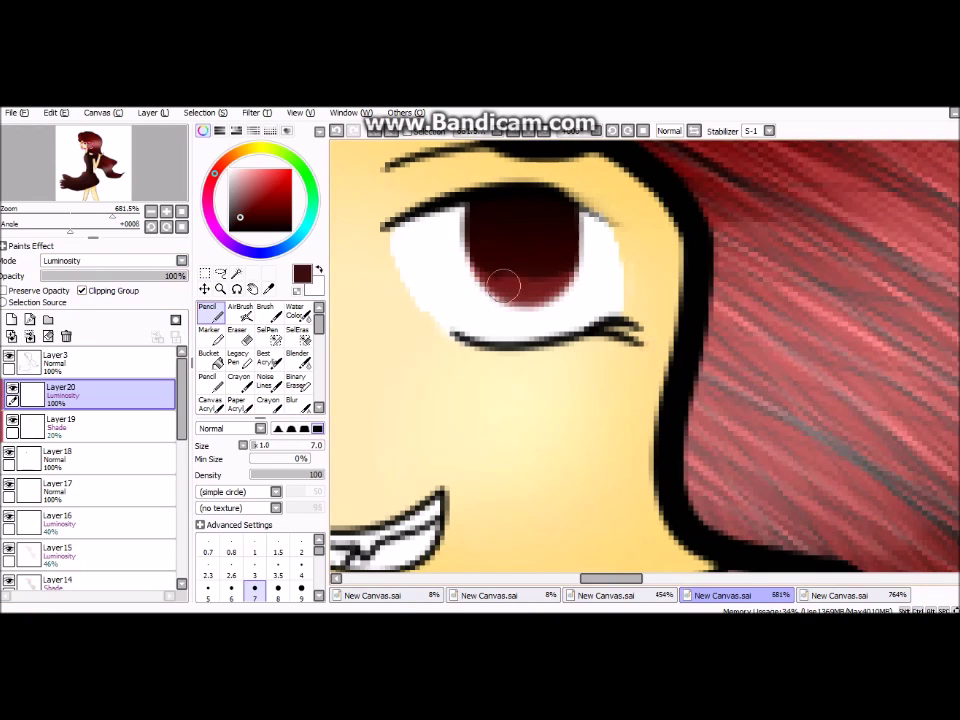
pyautogui.click(292, 402)
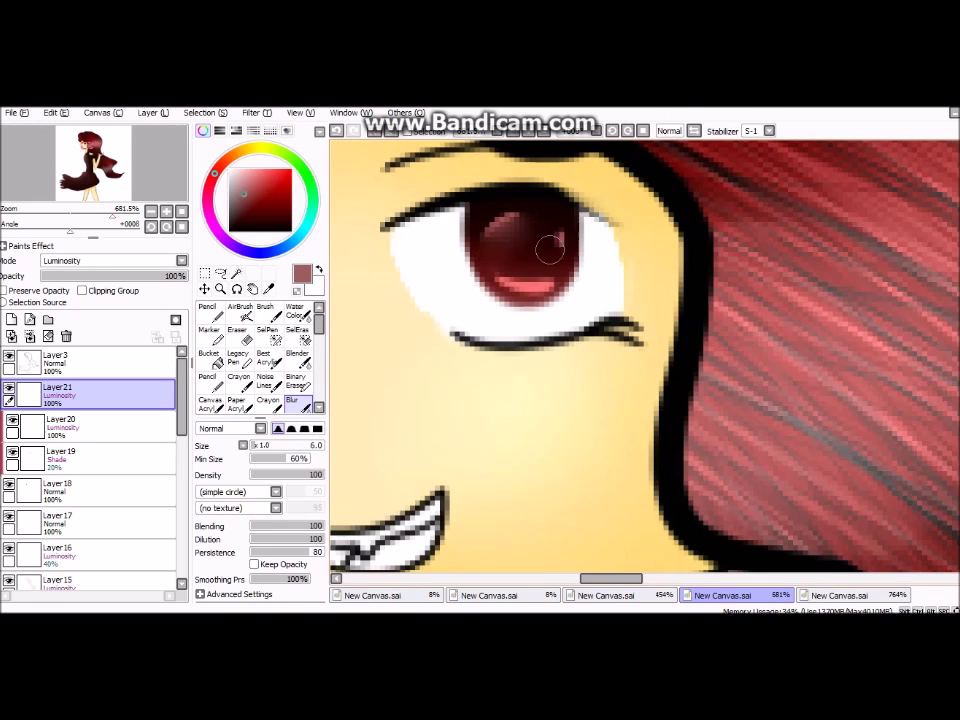
pyautogui.moveTo(552, 285); pyautogui.dragTo(501, 268)
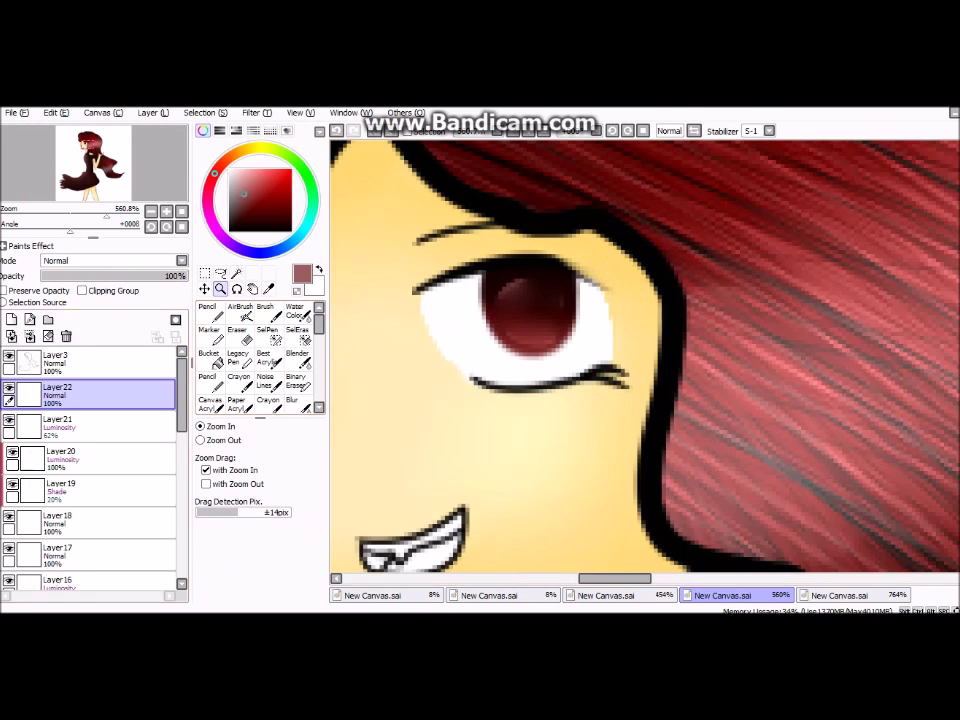
# Paint a narrow black vertical pupil in the iris with the size 7 Pencil and set its layer to Shade
pyautogui.press('n')
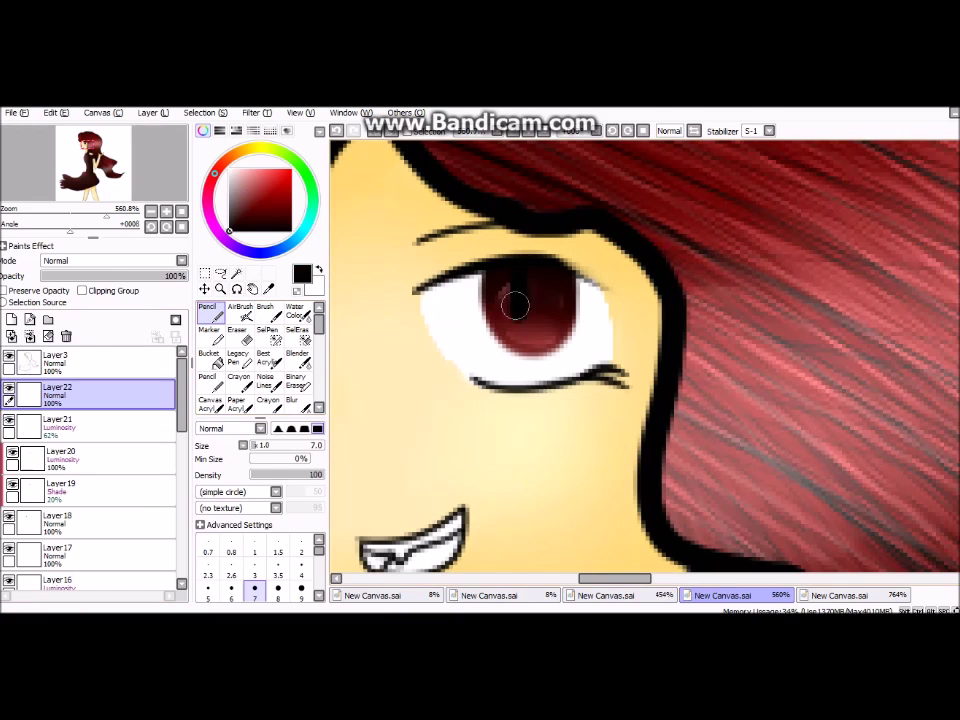
pyautogui.click(110, 260)
pyautogui.click(60, 244)
# Add a Luminosity layer above the pupil and paint white glints over the iris with the size 7 Pencil
pyautogui.click(12, 319)
pyautogui.click(110, 260)
pyautogui.click(60, 234)
pyautogui.press('x')
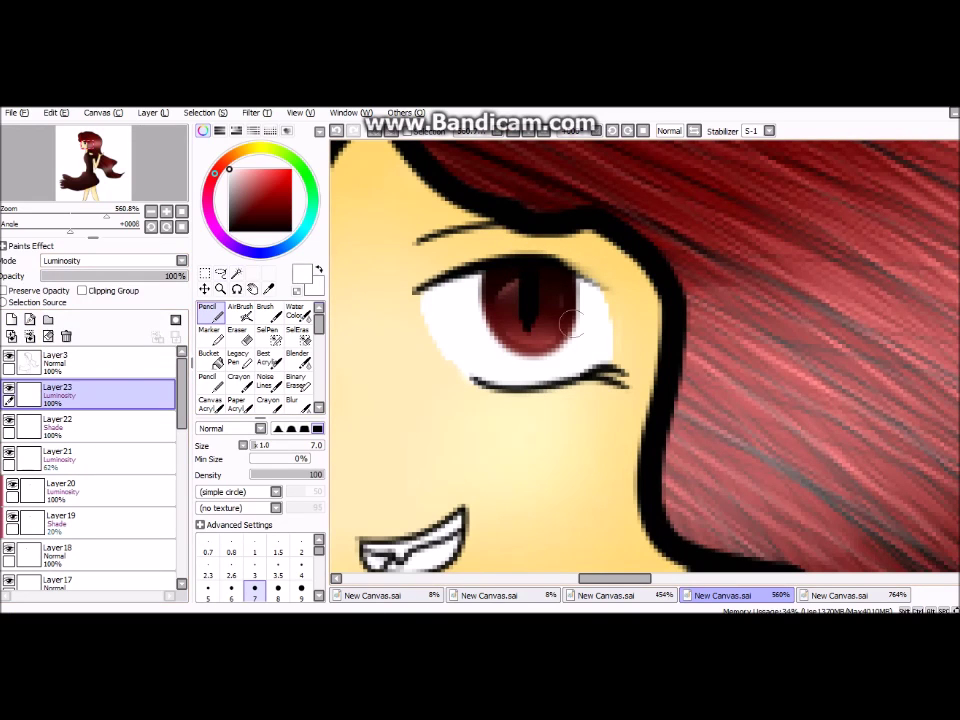
# Shade the edges of the eyeball in gray on a new Shade layer above the eye white and blur it at 51% opacity
pyautogui.scroll(-3, 90, 460)
pyautogui.click(60, 494)
pyautogui.click(12, 319)
pyautogui.click(110, 260)
pyautogui.click(55, 328)
pyautogui.moveTo(428, 300)
pyautogui.mouseDown()
pyautogui.moveTo(439, 354)
pyautogui.moveTo(439, 311)
pyautogui.moveTo(514, 274)
pyautogui.mouseUp()
pyautogui.click(292, 400)
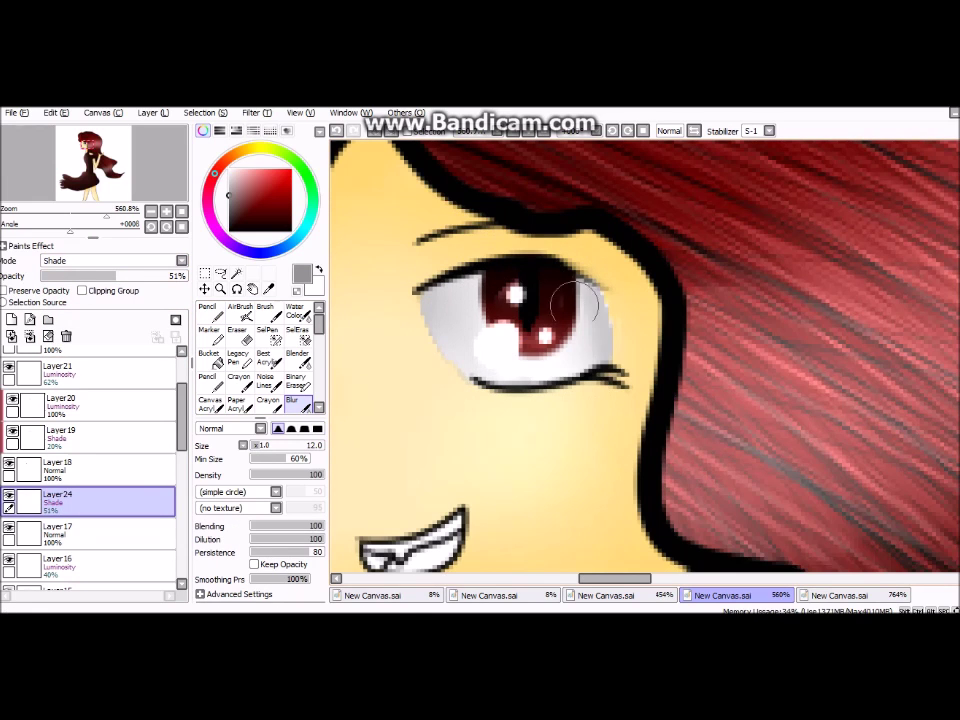
# Soften the white eye glints with Blur on their Luminosity layer and lower that layer's opacity to 59%
pyautogui.scroll(3, 90, 450)
pyautogui.click(60, 392)
pyautogui.moveTo(512, 288)
pyautogui.mouseDown()
pyautogui.moveTo(518, 280)
pyautogui.moveTo(480, 345)
pyautogui.moveTo(468, 328)
pyautogui.mouseUp()
# Add a new layer and pencil a white reflection across the lower iris at 40% opacity
pyautogui.hotkey('ctrl', 'shift', 'n')
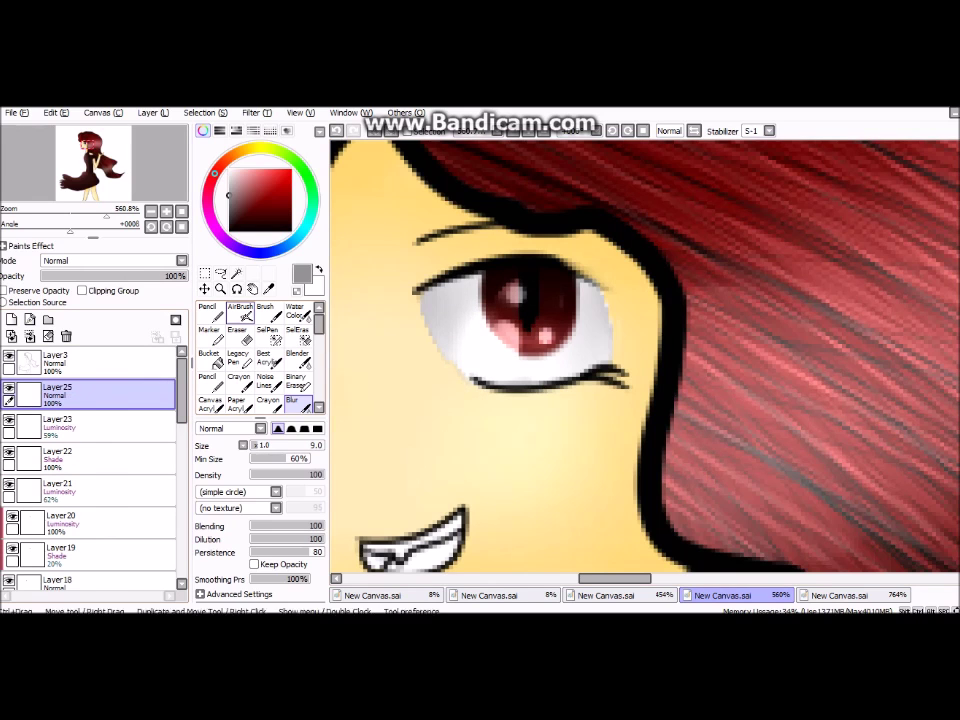
pyautogui.press('n')
pyautogui.scroll(5, 490, 400)
pyautogui.keyDown('alt'); pyautogui.click(511, 412); pyautogui.keyUp('alt')
pyautogui.moveTo(185, 276); pyautogui.dragTo(99, 276)
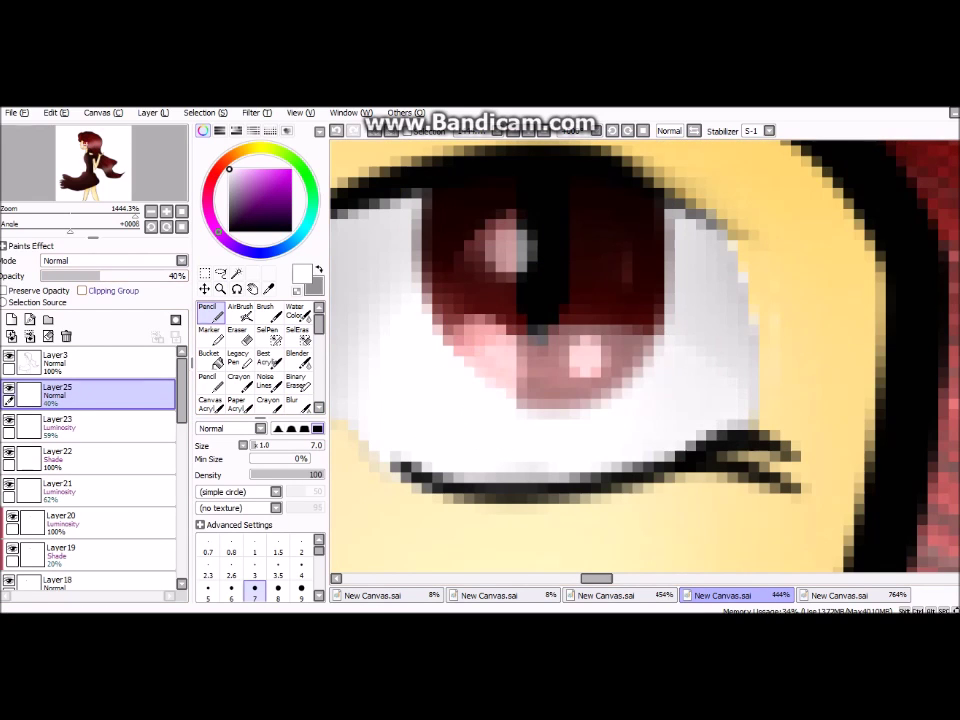
# Add a layer at the bottom of the stack and fill the whole background with brown
pyautogui.scroll(-8, 640, 360)
pyautogui.click(55, 362)
pyautogui.press('w')
pyautogui.hotkey('ctrl', 'shift', 'n')
pyautogui.hotkey('ctrl', 'a')
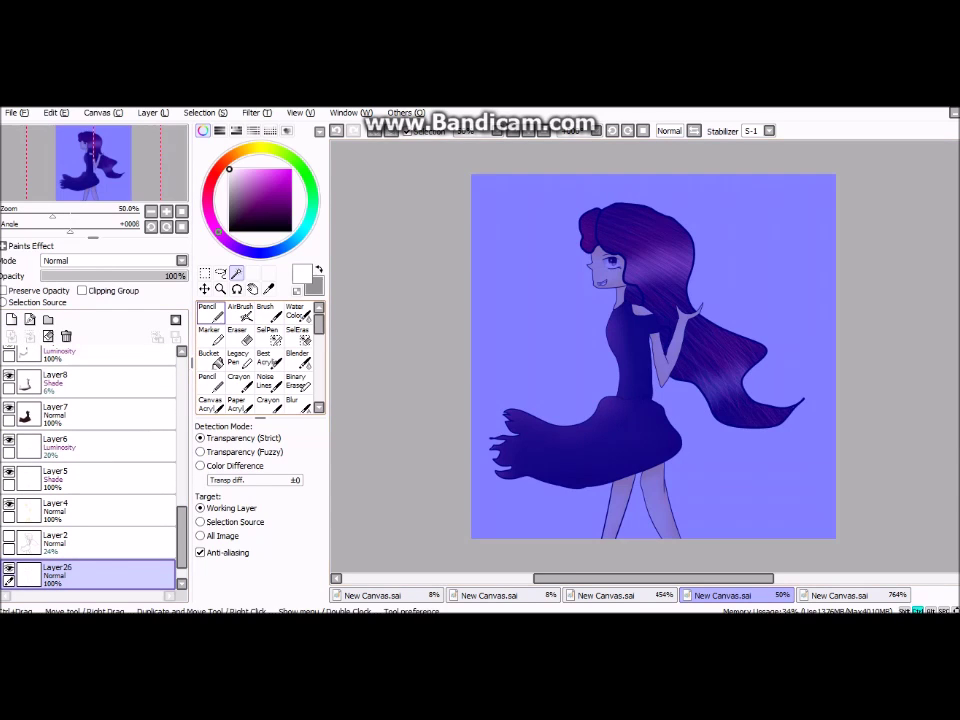
pyautogui.click(208, 357)
pyautogui.click(653, 356)
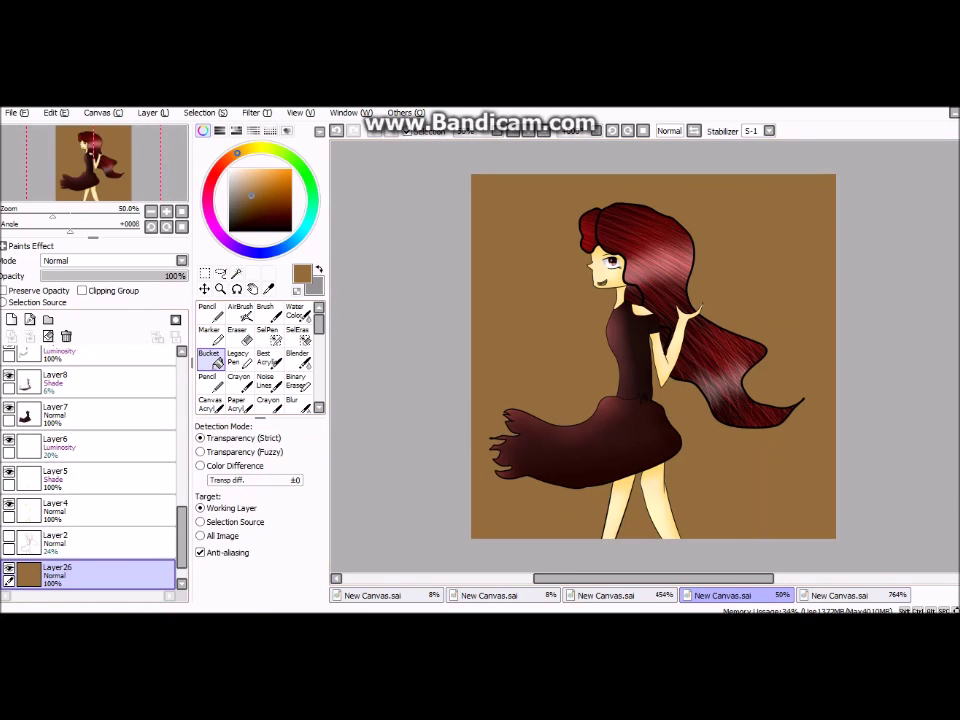
pyautogui.keyDown('alt'); pyautogui.click(588, 235); pyautogui.keyUp('alt')
pyautogui.press('n')
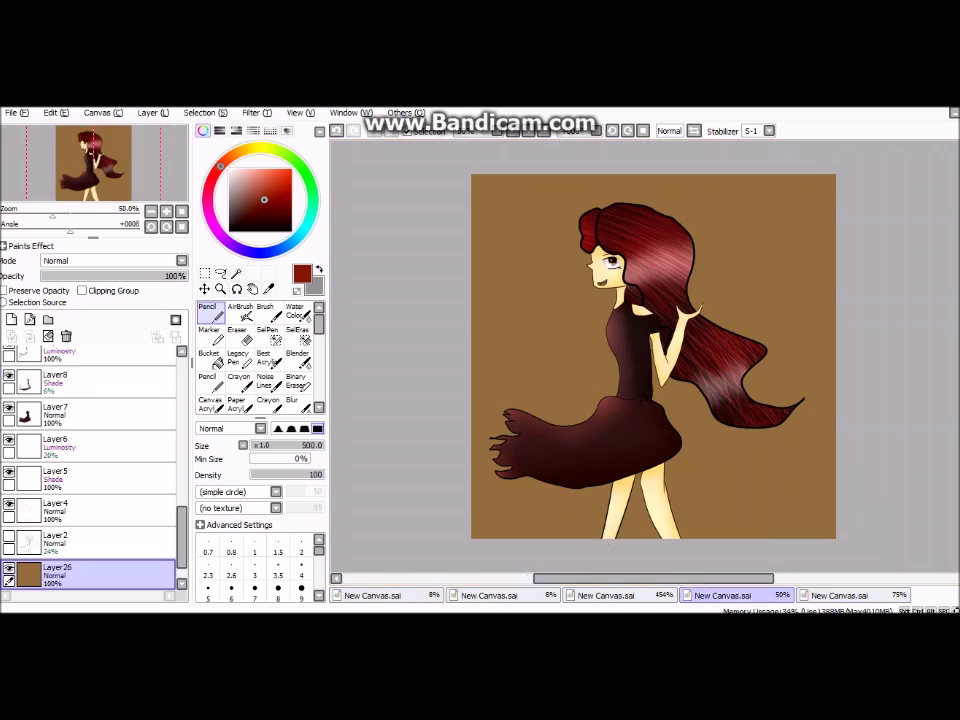
pyautogui.moveTo(488, 330)
pyautogui.mouseDown()
pyautogui.moveTo(446, 212)
pyautogui.moveTo(515, 220)
pyautogui.mouseUp()
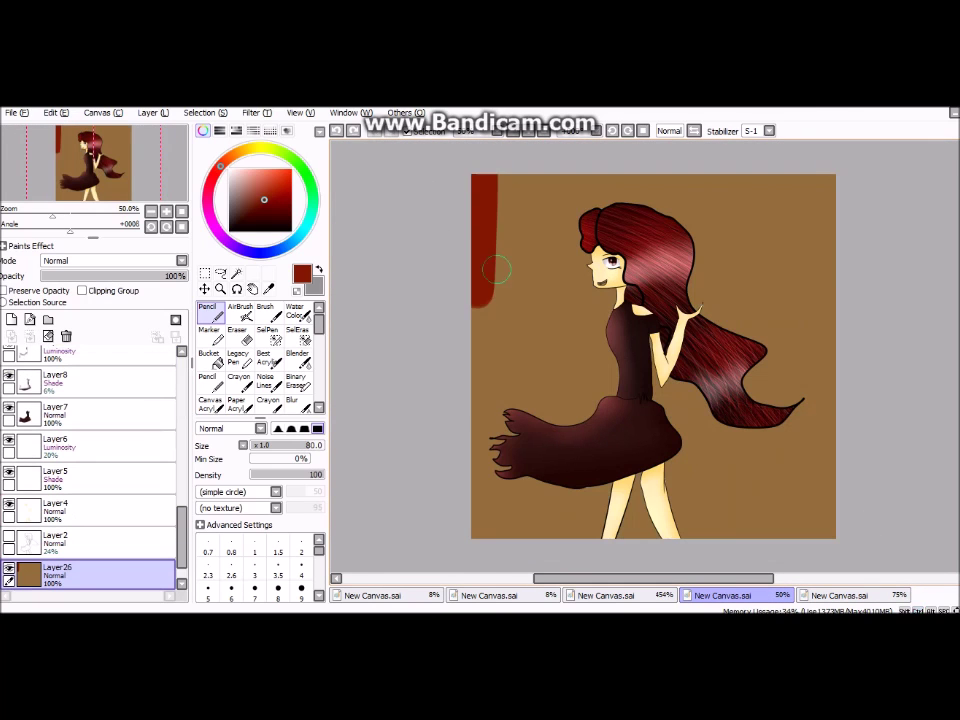
pyautogui.hotkey('ctrl', 'z')
pyautogui.moveTo(490, 180)
pyautogui.mouseDown()
pyautogui.moveTo(484, 265)
pyautogui.moveTo(522, 240)
pyautogui.moveTo(491, 168)
pyautogui.mouseUp()
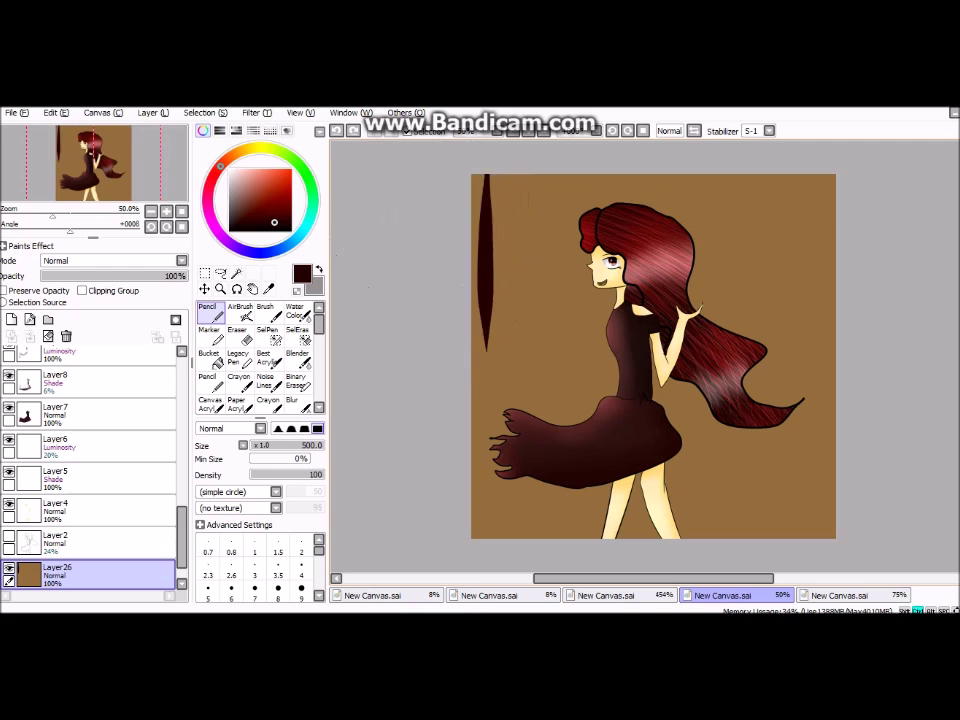
pyautogui.hotkey('ctrl', 'z')
# Pencil a very dark red band across the top of the background and tapering tree trunks in front of the girl
pyautogui.moveTo(480, 205); pyautogui.dragTo(830, 205)
pyautogui.moveTo(522, 245); pyautogui.dragTo(513, 350)
pyautogui.hotkey('ctrl', 'z')
pyautogui.moveTo(525, 245); pyautogui.dragTo(526, 420)
pyautogui.moveTo(565, 245); pyautogui.dragTo(566, 535)
pyautogui.moveTo(503, 243); pyautogui.dragTo(507, 432)
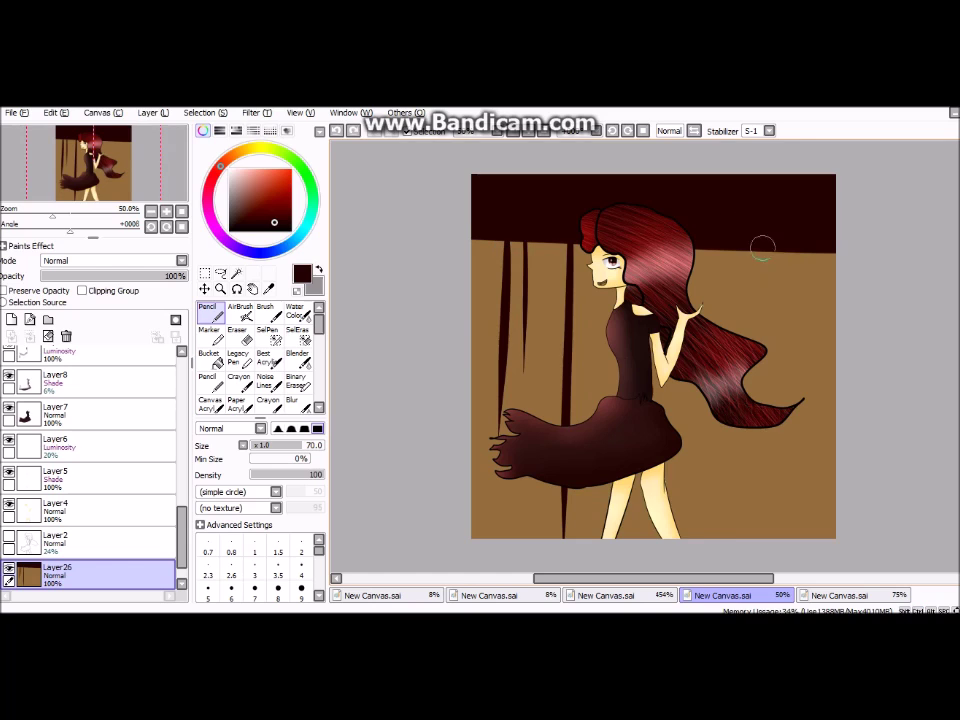
# Paint more dark tree trunks and branches behind the girl and beyond her flowing hair
pyautogui.moveTo(718, 250); pyautogui.dragTo(721, 470)
pyautogui.moveTo(760, 250); pyautogui.dragTo(762, 335)
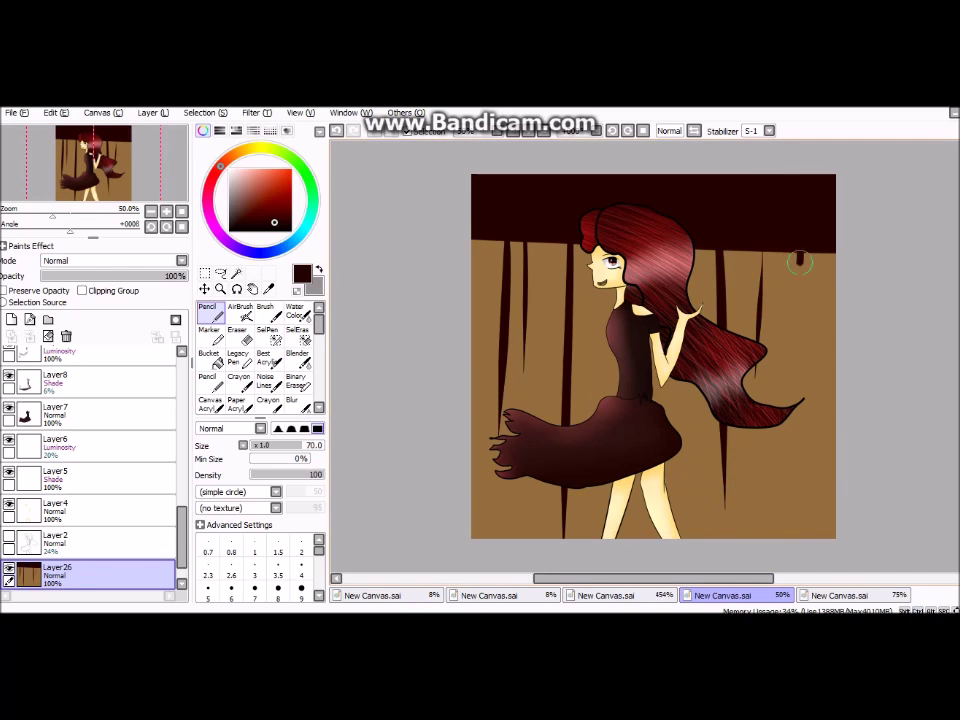
pyautogui.moveTo(798, 250); pyautogui.dragTo(801, 540)
pyautogui.moveTo(628, 250); pyautogui.dragTo(628, 559)
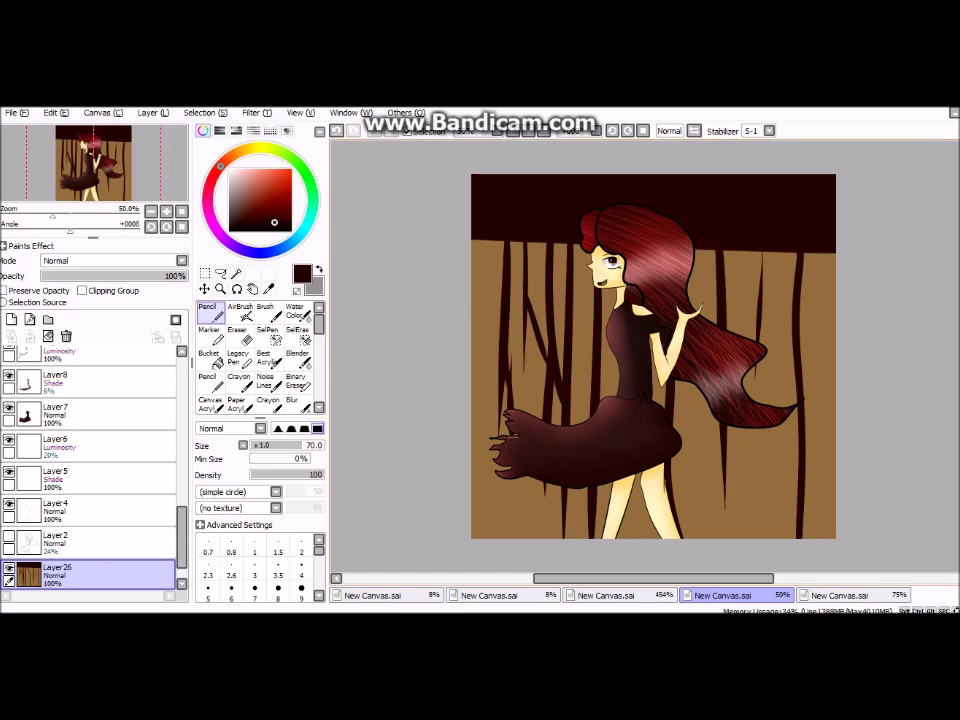
# Add two layers above the line art, fill the uppermost with black and lower its opacity to 72%
pyautogui.hotkey('ctrl', 'shift', 'n')
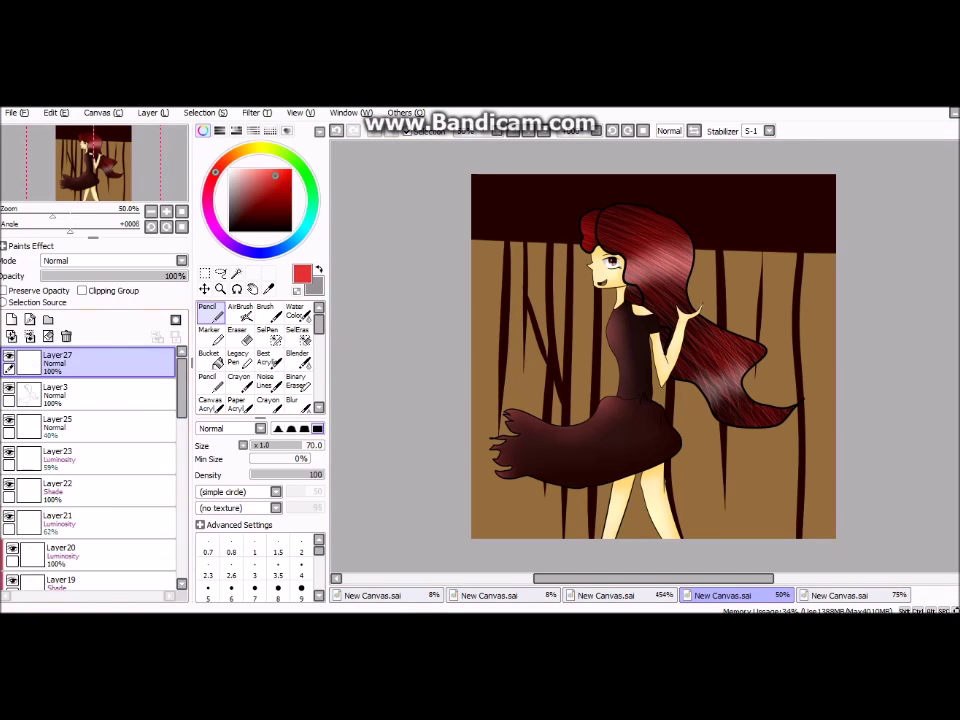
pyautogui.moveTo(600, 350); pyautogui.dragTo(660, 350)
pyautogui.hotkey('ctrl', 'shift', 'n')
pyautogui.click(209, 357)
pyautogui.click(229, 231)
pyautogui.click(653, 356)
pyautogui.moveTo(185, 275); pyautogui.dragTo(147, 275)
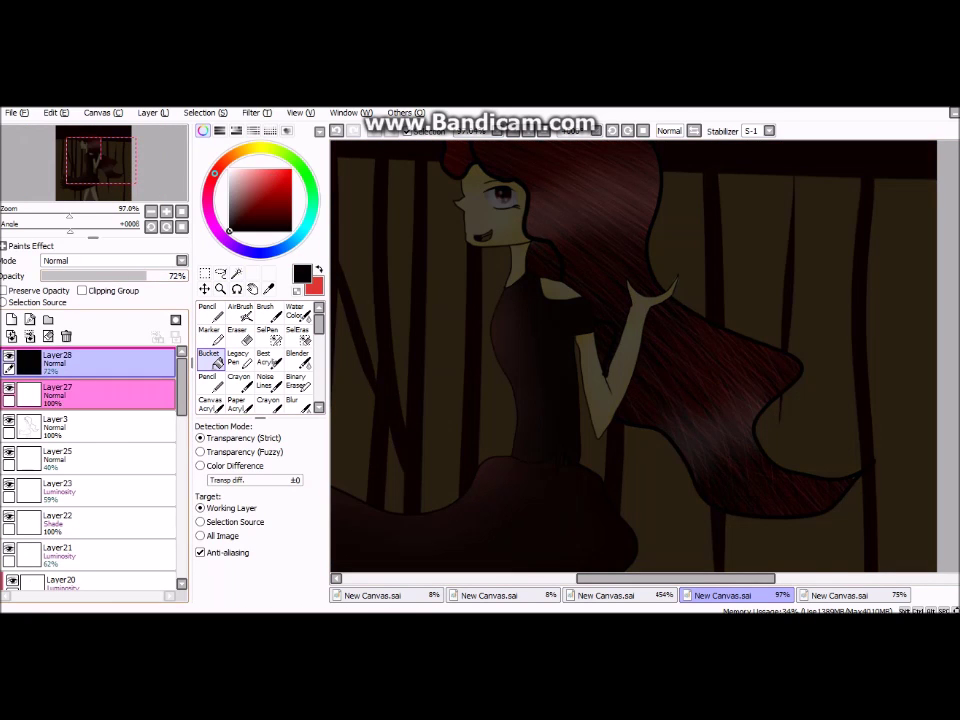
# Move the empty Layer27 above the black overlay, set it to Luminosity mode and choose the Pencil with bright red
pyautogui.moveTo(100, 392); pyautogui.dragTo(100, 360)
pyautogui.click(113, 260)
pyautogui.click(70, 322)
pyautogui.click(209, 312)
pyautogui.press('x')
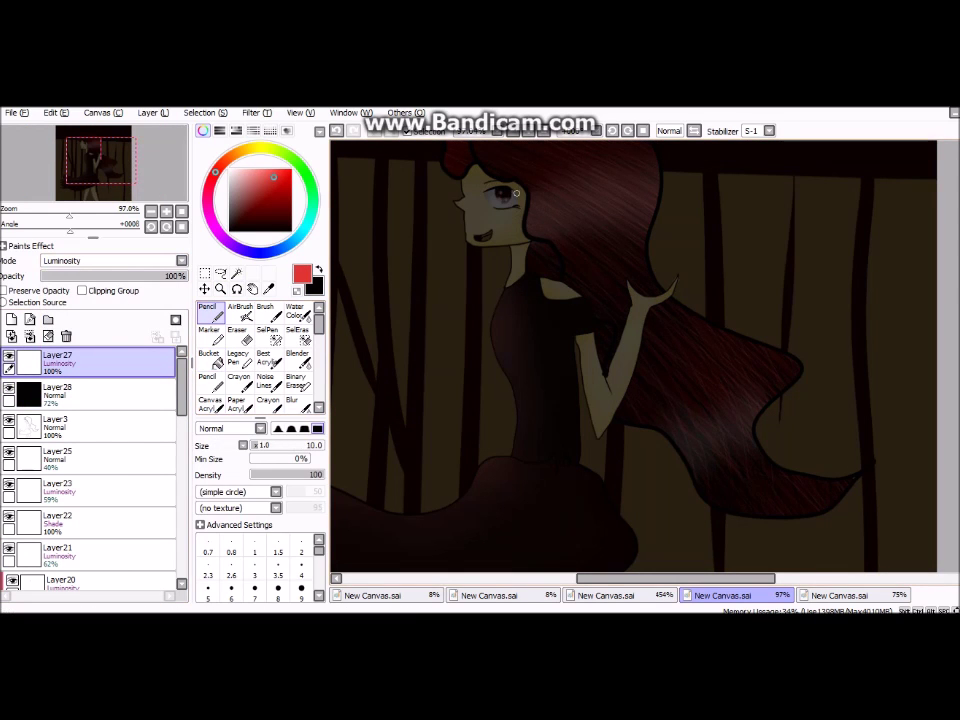
# Draw a red flame shape sweeping from the girl's eye across her hair and fill it with the Bucket
pyautogui.click(209, 357)
pyautogui.click(600, 188)
pyautogui.moveTo(590, 245); pyautogui.dragTo(516, 203)
pyautogui.scroll(-5, 476, 345)
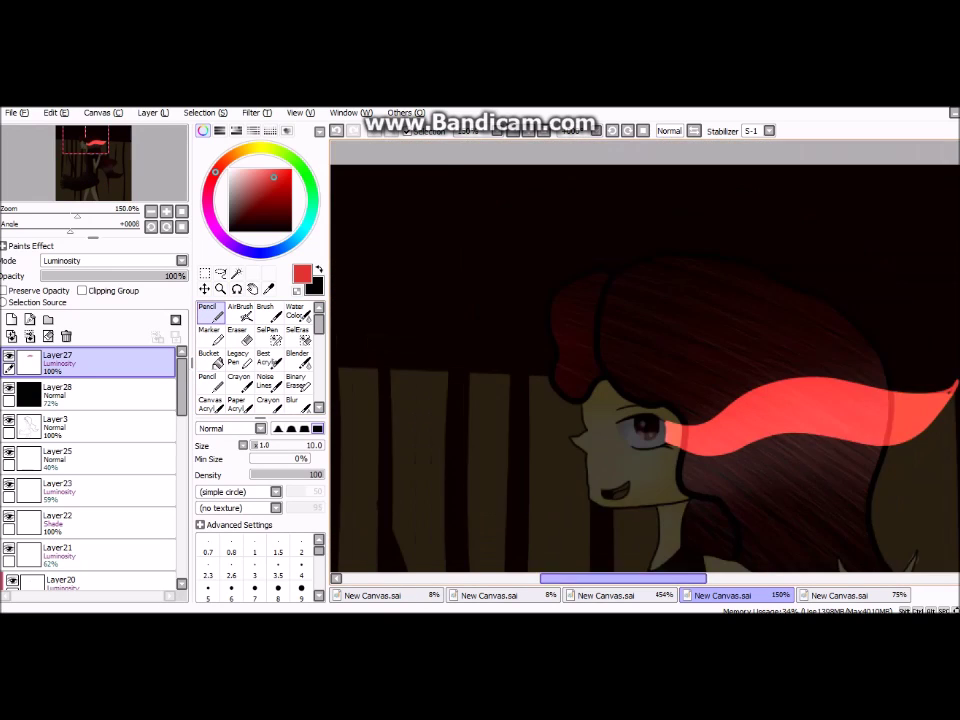
# Outline a second flame rising from the girl's raised hand with the size 10 Pencil and fill it red
pyautogui.scroll(1, 740, 428)
pyautogui.moveTo(740, 428); pyautogui.dragTo(737, 391)
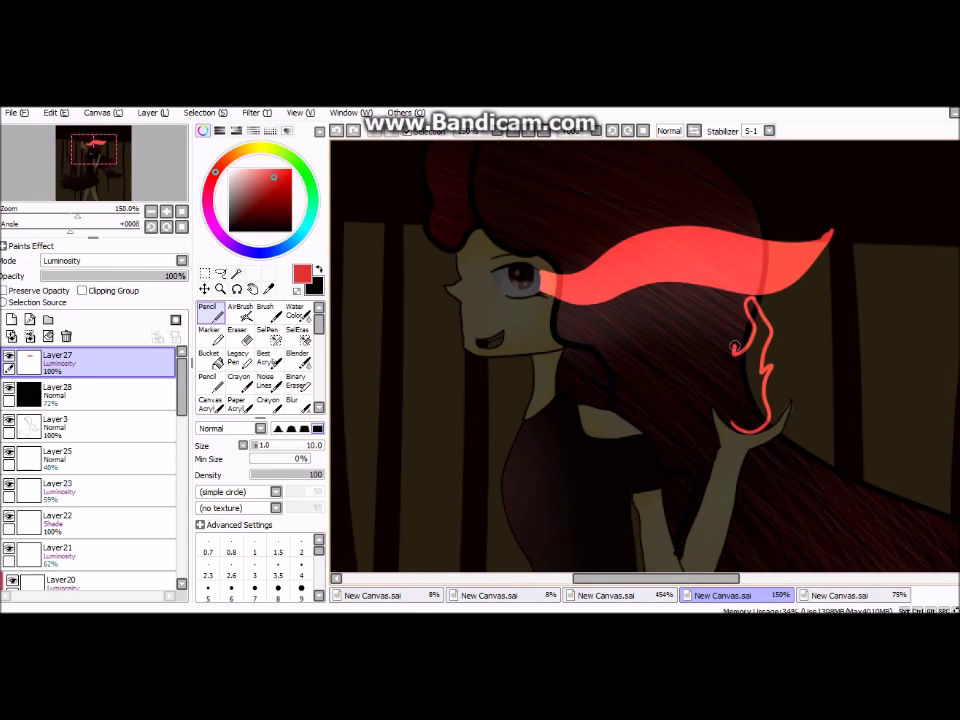
pyautogui.click(209, 357)
pyautogui.click(752, 385)
pyautogui.click(209, 312)
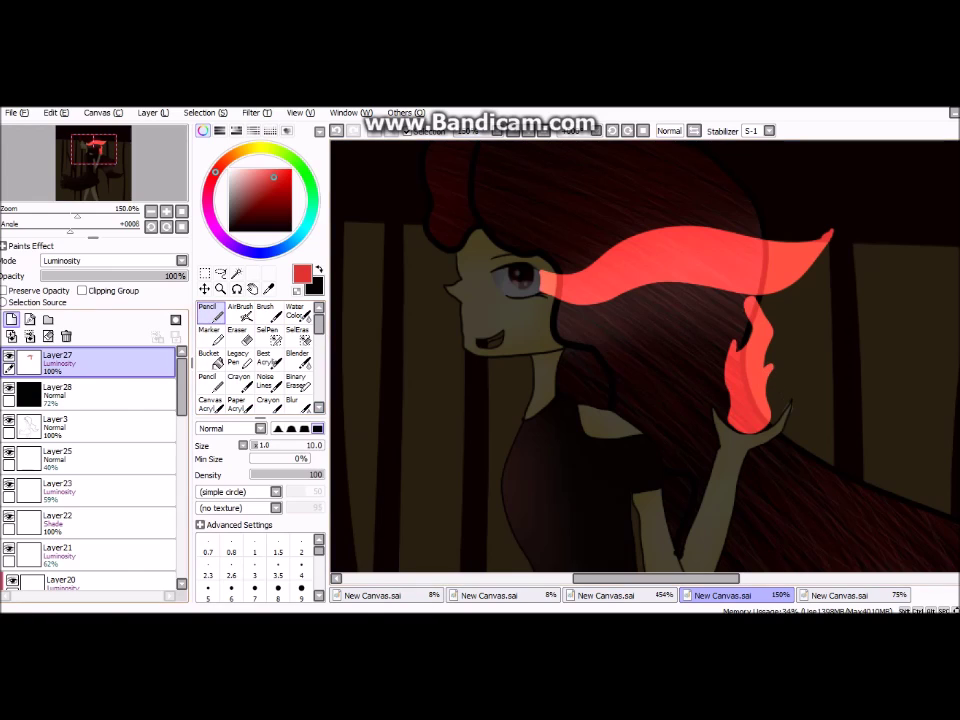
# Lower the flame layer's opacity to 69%, undo a trial blur on it and turn on Preserve Opacity
pyautogui.click(292, 401)
pyautogui.click(141, 275)
pyautogui.moveTo(733, 225)
pyautogui.mouseDown()
pyautogui.moveTo(560, 210)
pyautogui.moveTo(521, 294)
pyautogui.mouseUp()
pyautogui.hotkey('ctrl', 'z')
pyautogui.click(82, 290)
pyautogui.press('e')
pyautogui.click(82, 290)
pyautogui.click(5, 290)
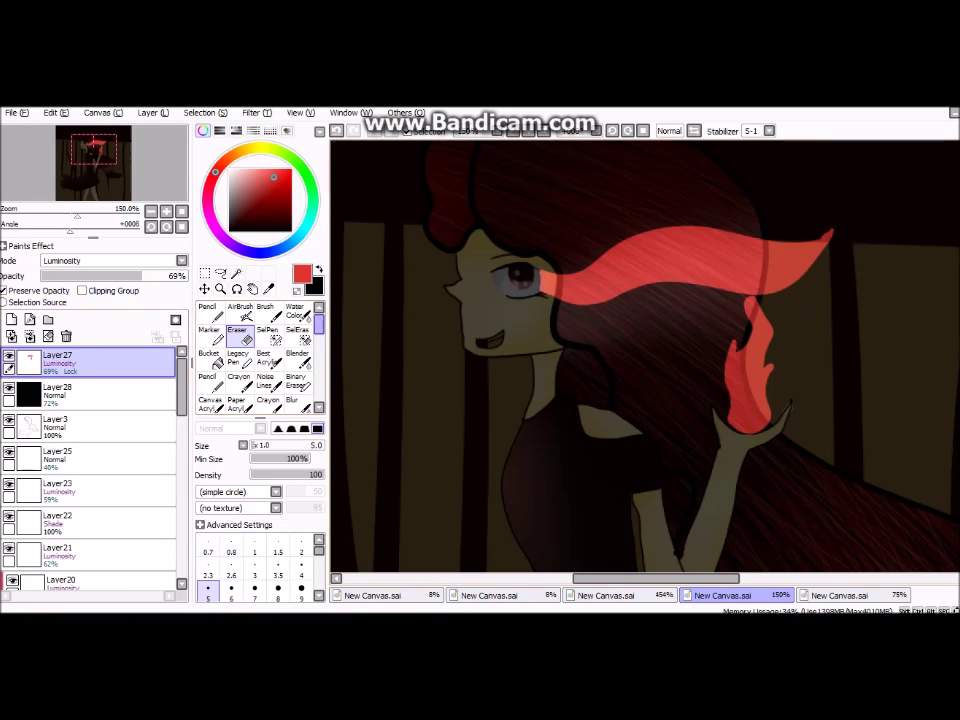
# Paint a white highlight along the middle of the eye flame with the size 35 AirBrush in transparent colour
pyautogui.click(240, 311)
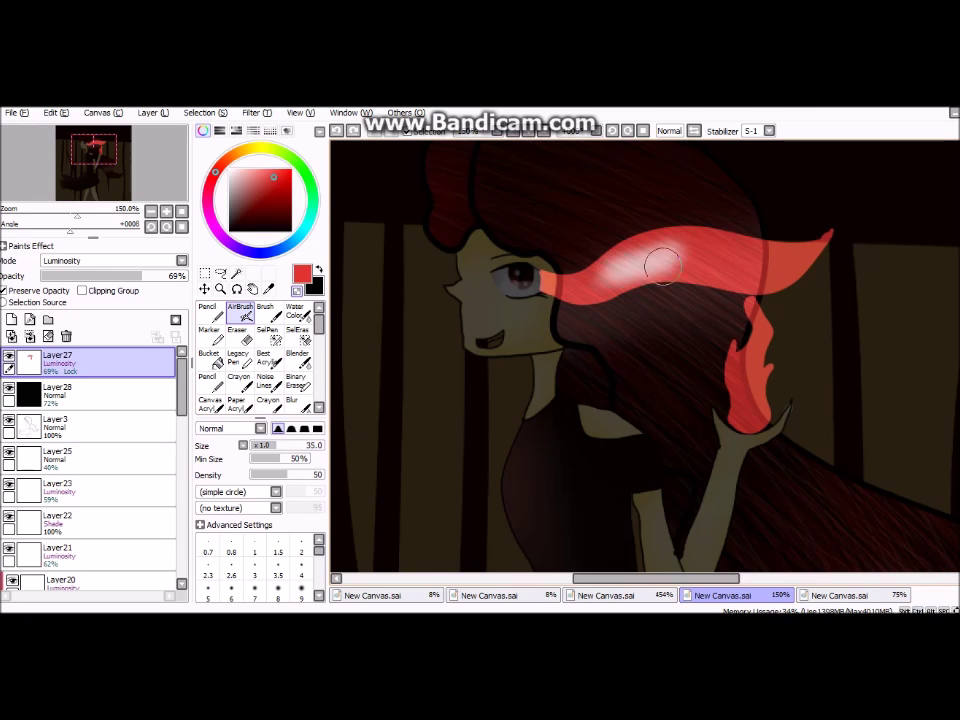
pyautogui.moveTo(712, 267)
pyautogui.mouseDown()
pyautogui.moveTo(450, 205)
pyautogui.moveTo(415, 210)
pyautogui.mouseUp()
pyautogui.hotkey('alt', 'Tab')
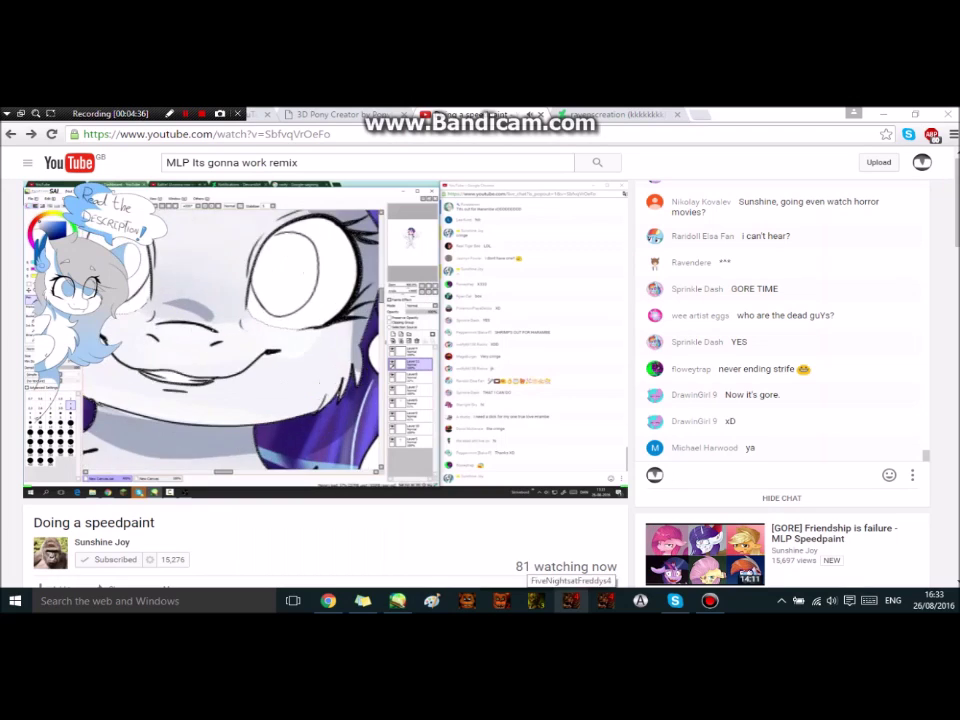
pyautogui.hotkey('alt', 'Tab')
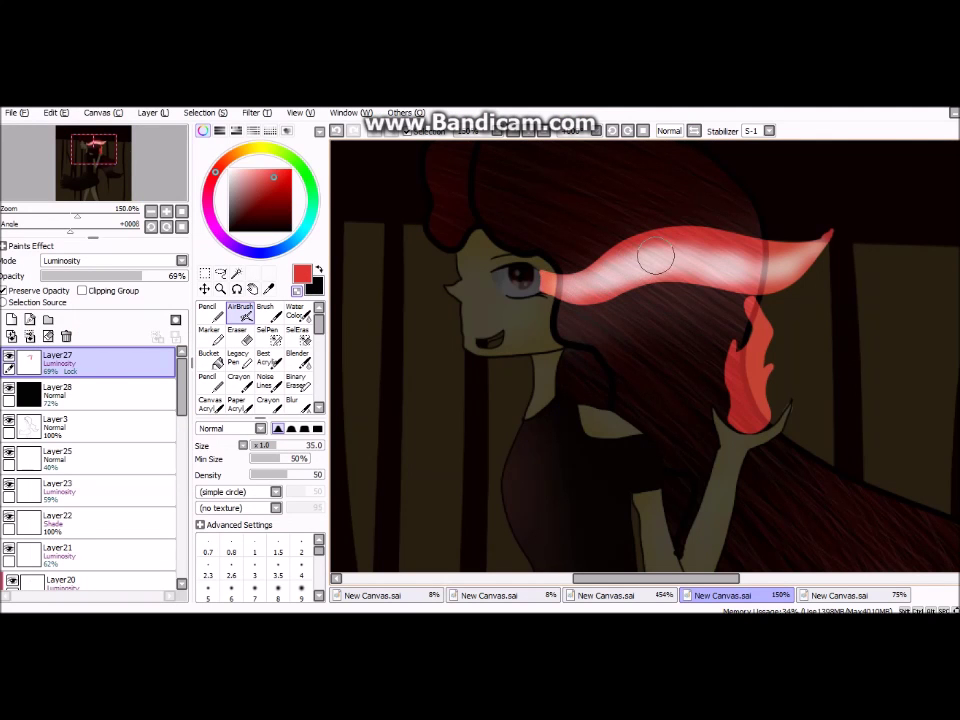
# Smooth the eye flame's white highlight with the Blur tool and reduce the tool's size to 14
pyautogui.click(292, 402)
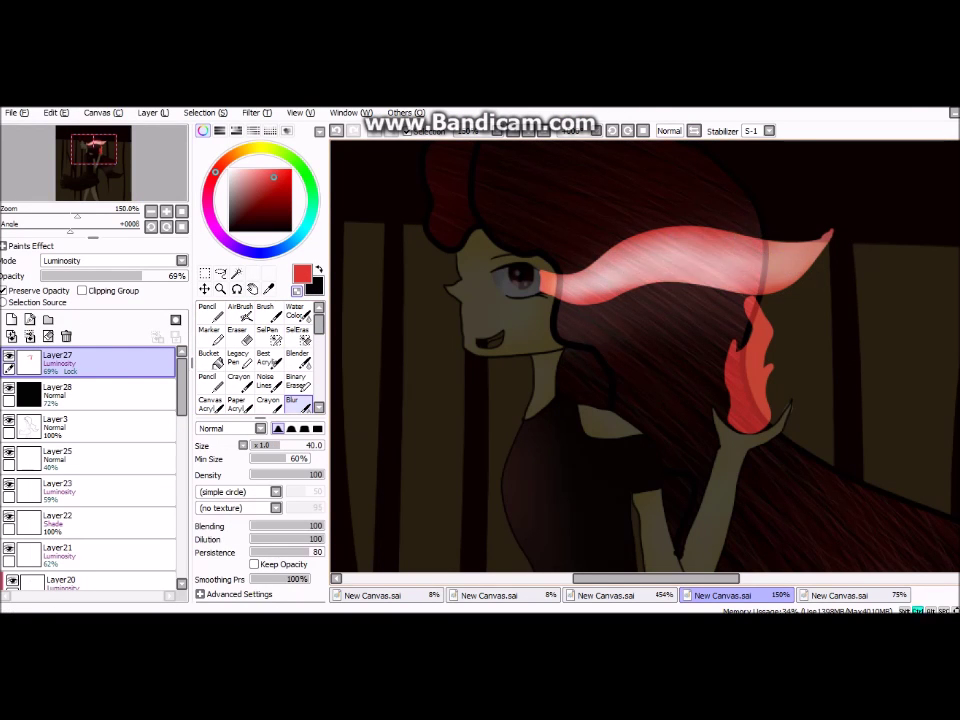
pyautogui.press('[')
pyautogui.press('[')
pyautogui.press('[')
pyautogui.press('[')
pyautogui.press('[')
pyautogui.press('[')
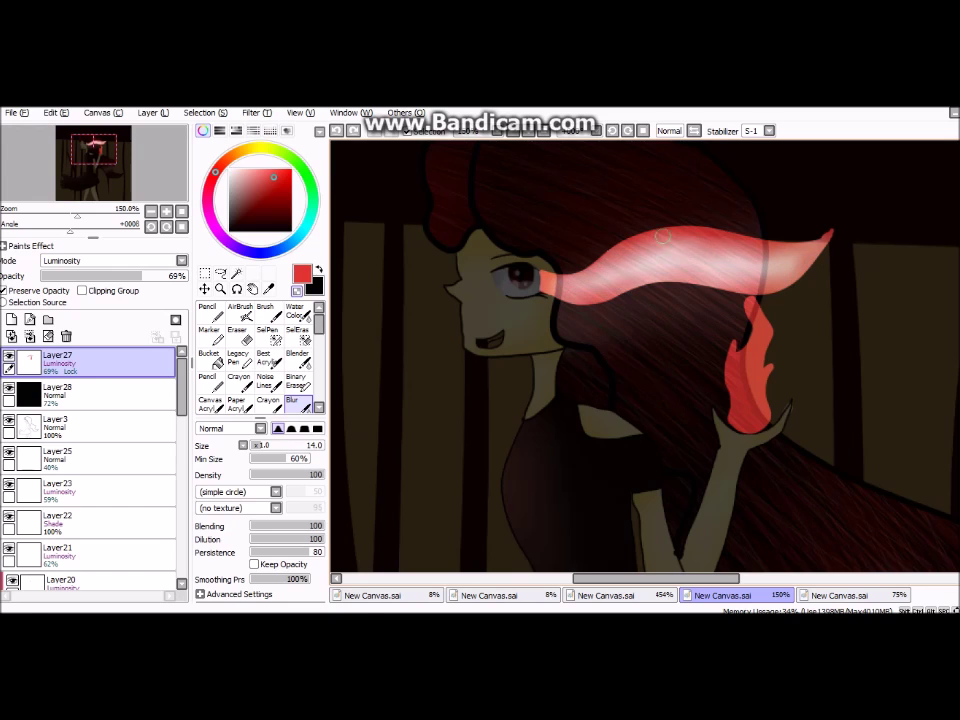
# Airbrush a white highlight inside the flame above the raised hand and soften it with the Blur tool
pyautogui.click(240, 313)
pyautogui.moveTo(741, 378); pyautogui.dragTo(740, 388)
pyautogui.click(291, 403)
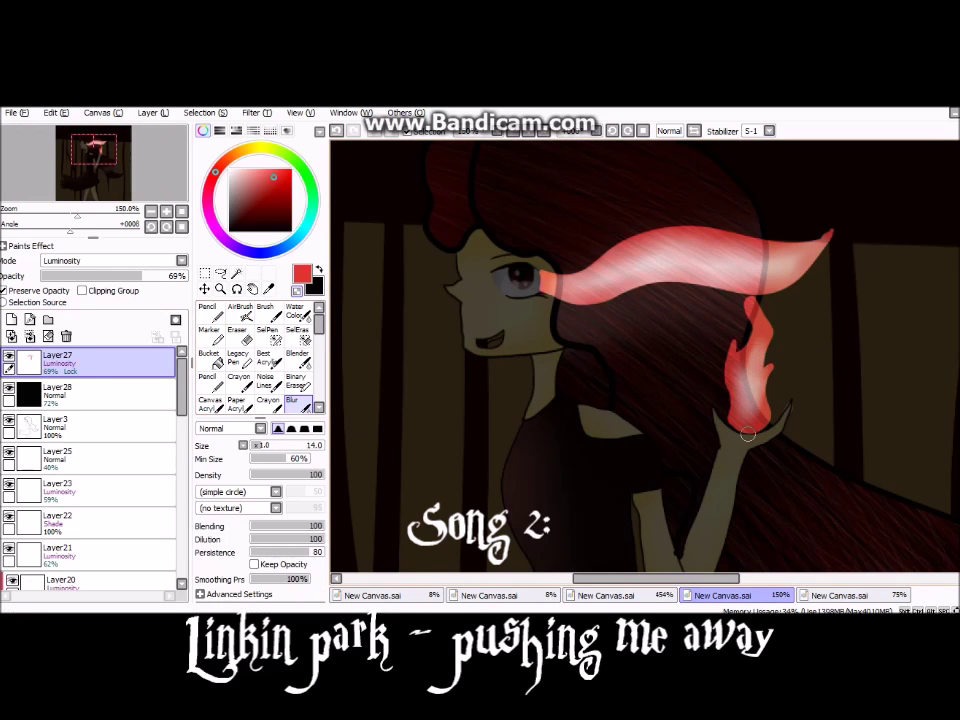
# Paint a pale pink glow around both flames on a new Luminosity layer, blur it and set its opacity to 37%
pyautogui.click(11, 319)
pyautogui.click(208, 313)
pyautogui.click(249, 172)
pyautogui.click(112, 260)
pyautogui.click(64, 317)
pyautogui.moveTo(545, 290)
pyautogui.mouseDown()
pyautogui.moveTo(594, 300)
pyautogui.moveTo(735, 400)
pyautogui.mouseUp()
pyautogui.click(291, 403)
pyautogui.moveTo(545, 285)
pyautogui.mouseDown()
pyautogui.moveTo(600, 270)
pyautogui.moveTo(740, 380)
pyautogui.moveTo(860, 240)
pyautogui.mouseUp()
pyautogui.moveTo(186, 275); pyautogui.dragTo(94, 275)
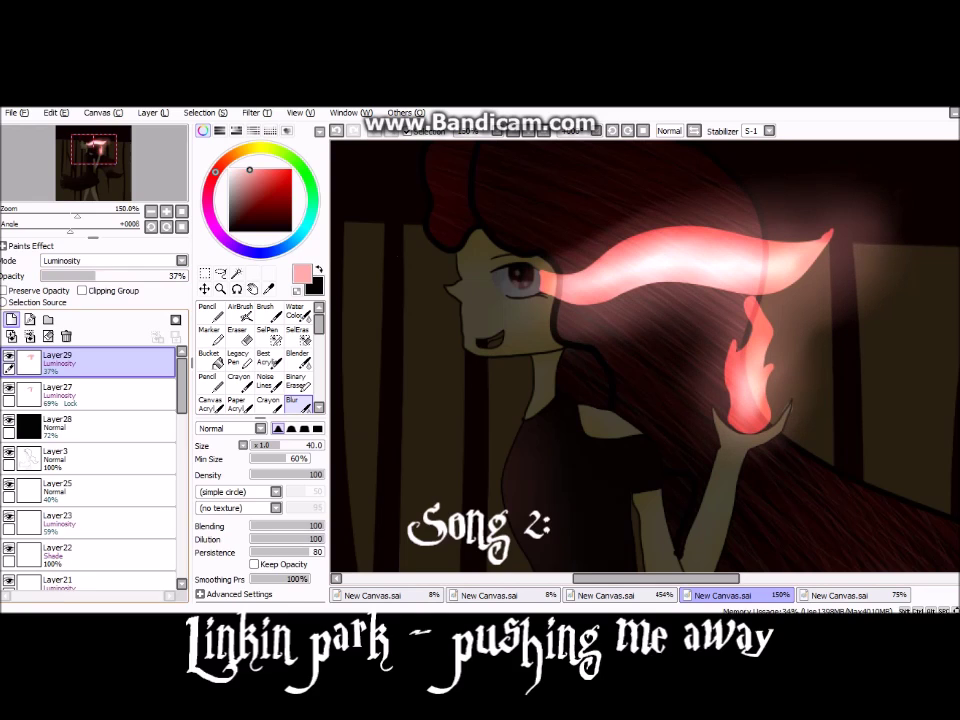
# Paint a thick dark red Pencil stroke along the eye flame on a new layer set to Shade mode
pyautogui.click(11, 319)
pyautogui.click(208, 313)
pyautogui.click(278, 193)
pyautogui.click(208, 313)
pyautogui.moveTo(545, 285)
pyautogui.mouseDown()
pyautogui.moveTo(680, 250)
pyautogui.moveTo(840, 255)
pyautogui.mouseUp()
pyautogui.click(112, 260)
pyautogui.click(70, 245)
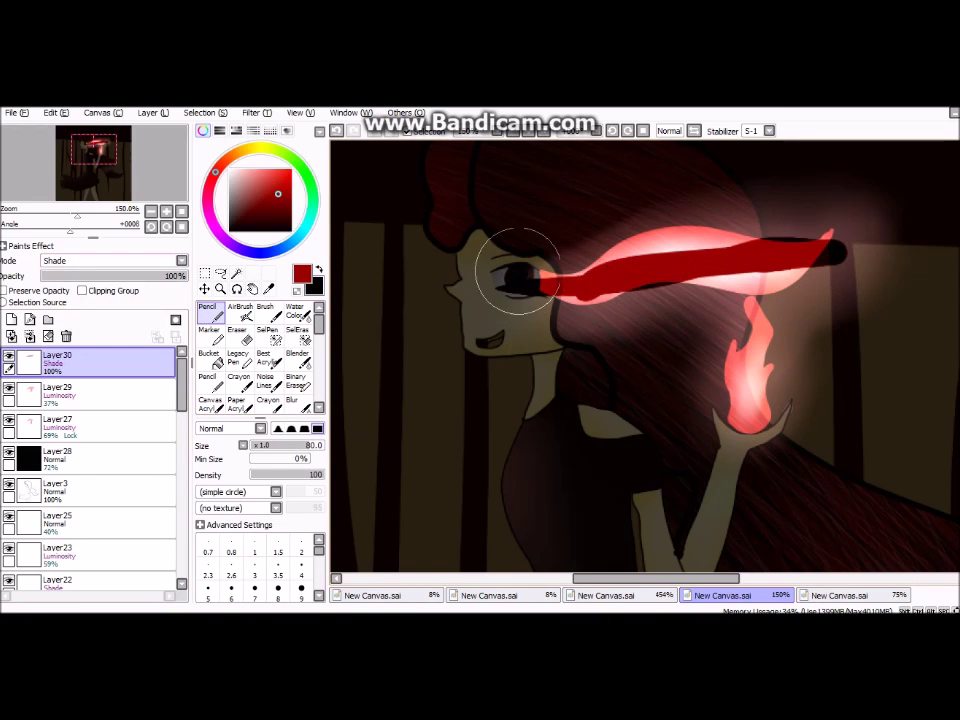
# Blur the dark red shading around the flames and lower its layer opacity to 39%
pyautogui.click(291, 403)
pyautogui.moveTo(583, 200)
pyautogui.mouseDown()
pyautogui.moveTo(700, 250)
pyautogui.moveTo(830, 245)
pyautogui.mouseUp()
pyautogui.moveTo(186, 275); pyautogui.dragTo(97, 275)
# Paint a red spot over the girl's eye on a new Luminosity layer at the top and blur it into a glow
pyautogui.click(11, 319)
pyautogui.click(208, 313)
pyautogui.click(112, 260)
pyautogui.click(60, 315)
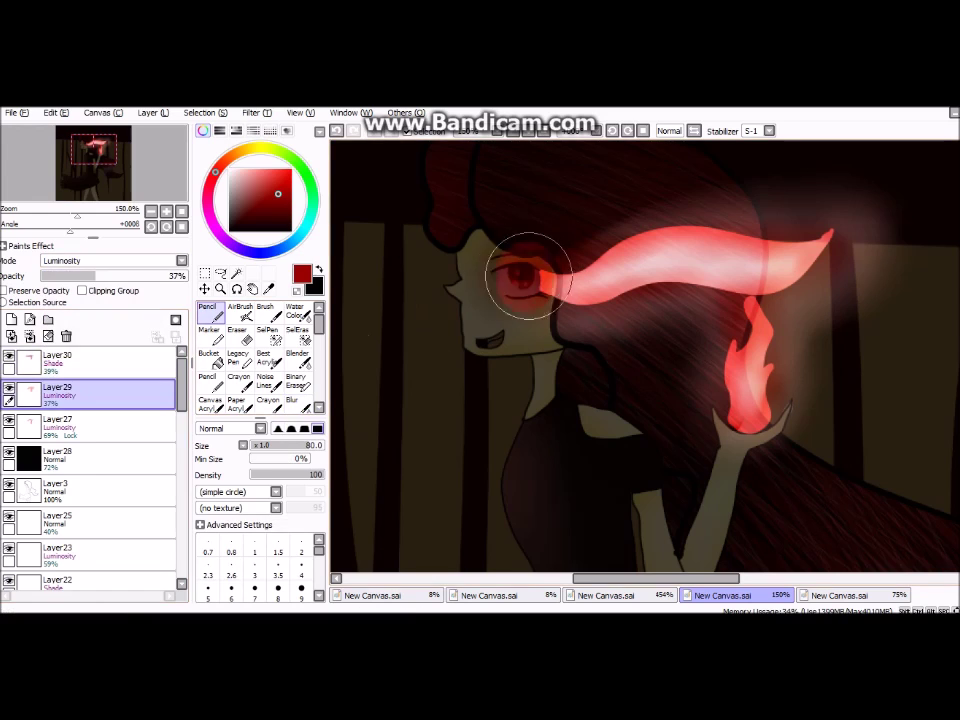
pyautogui.click(112, 260)
pyautogui.click(60, 261)
pyautogui.click(271, 186)
pyautogui.click(112, 260)
pyautogui.click(60, 316)
pyautogui.click(513, 278)
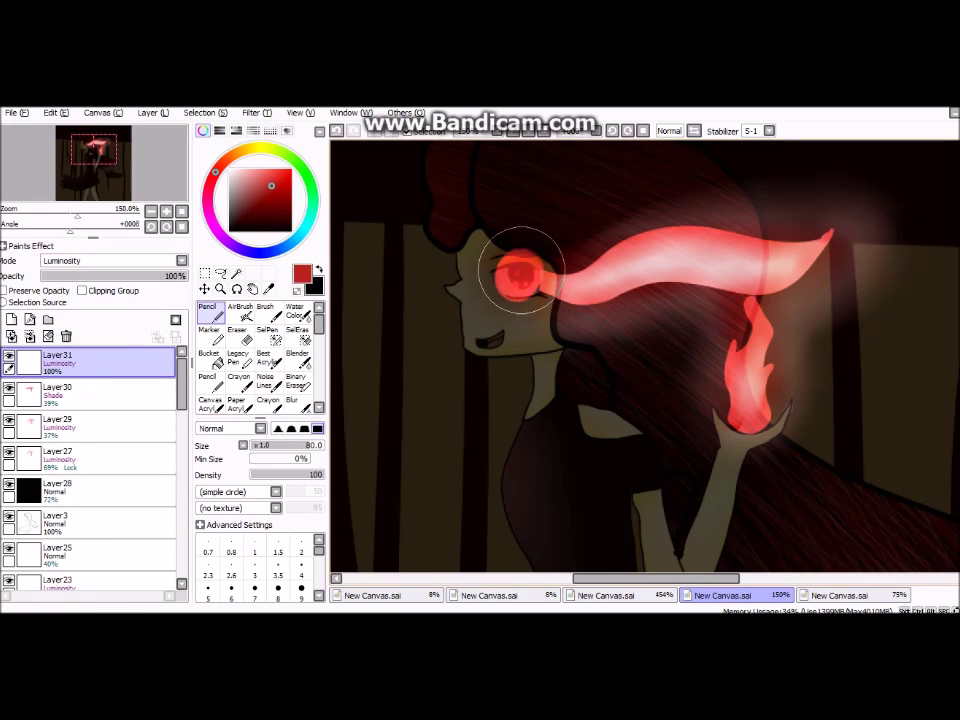
pyautogui.click(291, 403)
pyautogui.moveTo(513, 275); pyautogui.dragTo(506, 258)
# Add a Shade layer above Layer30, draw thick black Pencil strokes through both flames and set its opacity to 56%
pyautogui.click(100, 392)
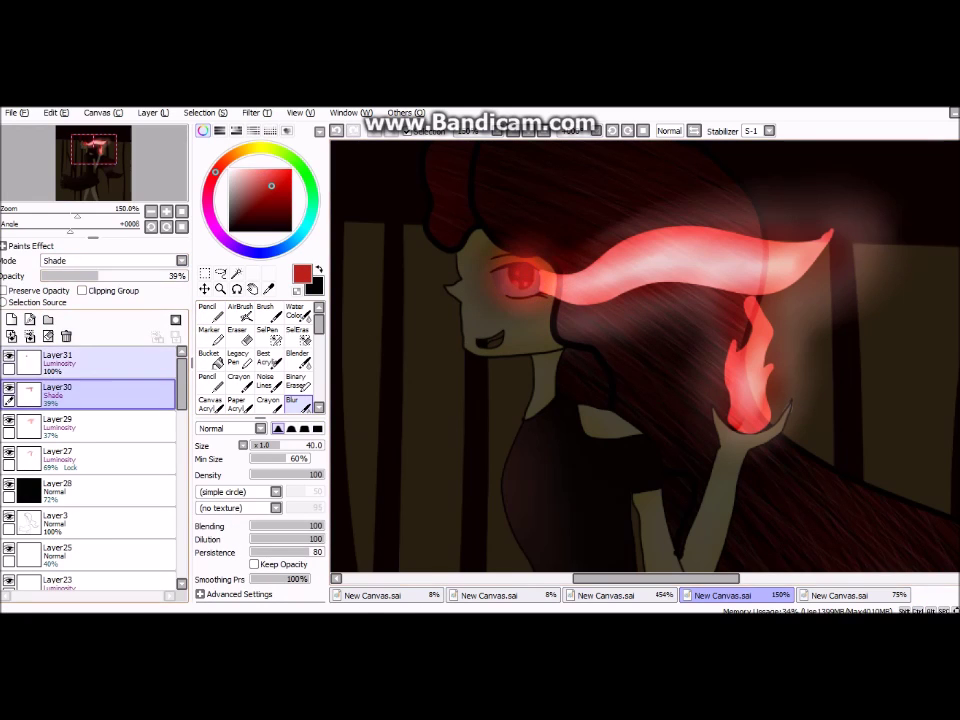
pyautogui.click(11, 319)
pyautogui.click(208, 313)
pyautogui.click(229, 231)
pyautogui.click(112, 260)
pyautogui.click(60, 329)
pyautogui.moveTo(718, 250)
pyautogui.mouseDown()
pyautogui.moveTo(500, 265)
pyautogui.moveTo(810, 258)
pyautogui.mouseUp()
pyautogui.moveTo(180, 275); pyautogui.dragTo(123, 275)
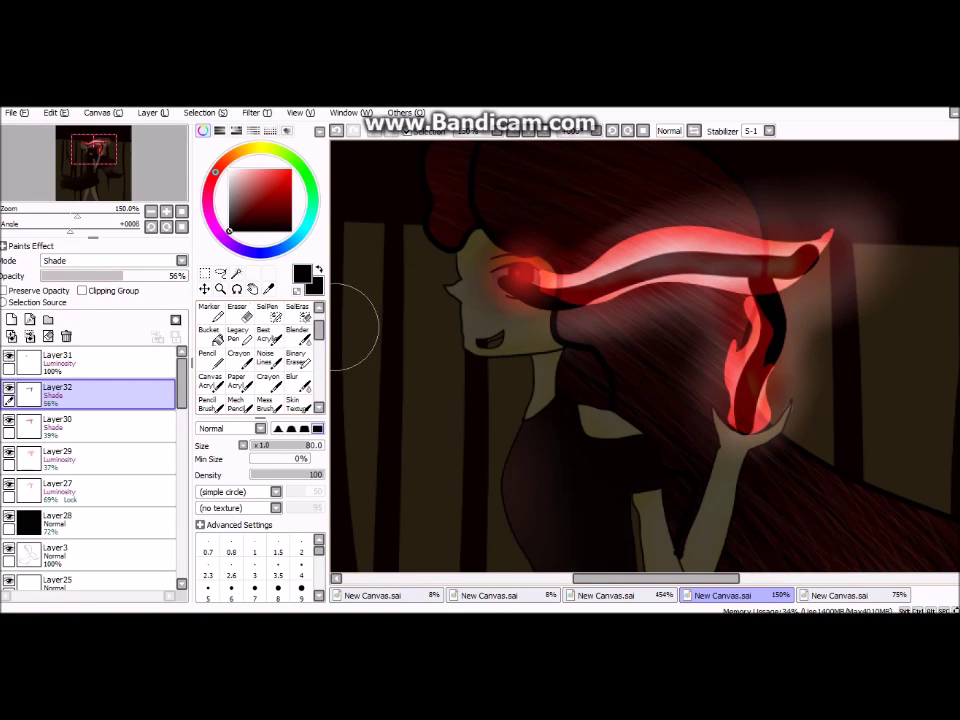
# Blur the black strokes over both flames and lower their layer's opacity to 27%
pyautogui.click(292, 401)
pyautogui.moveTo(760, 283)
pyautogui.mouseDown()
pyautogui.moveTo(645, 245)
pyautogui.moveTo(515, 278)
pyautogui.mouseUp()
pyautogui.moveTo(122, 275); pyautogui.dragTo(80, 275)
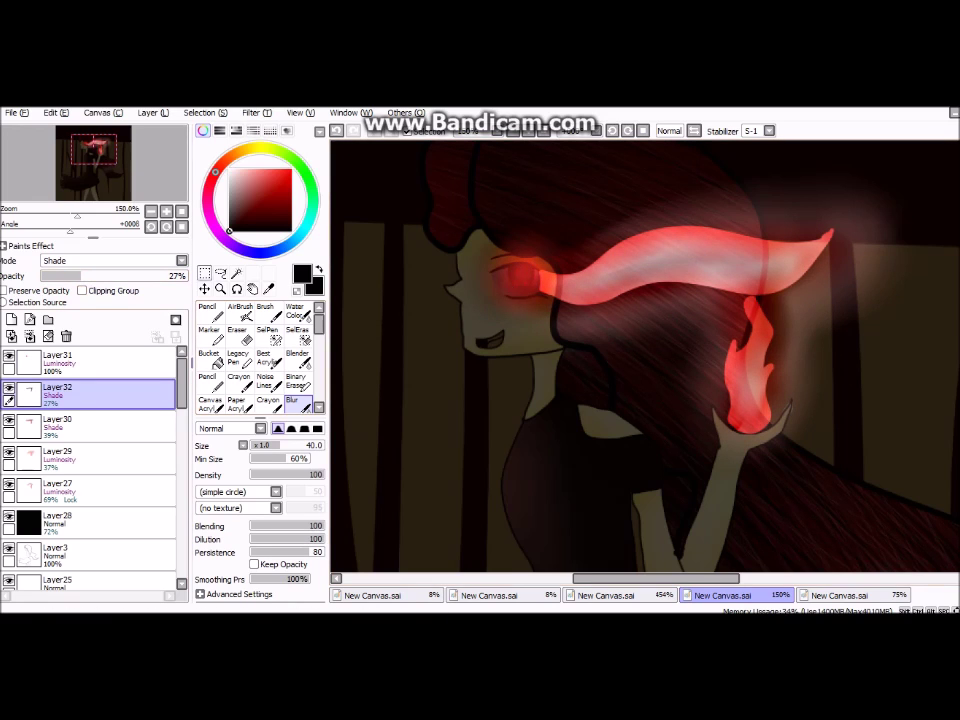
# Paint white over the flame area with the Pencil on a new top Luminosity layer at 19% opacity
pyautogui.press('-')
pyautogui.click(11, 319)
pyautogui.click(110, 260)
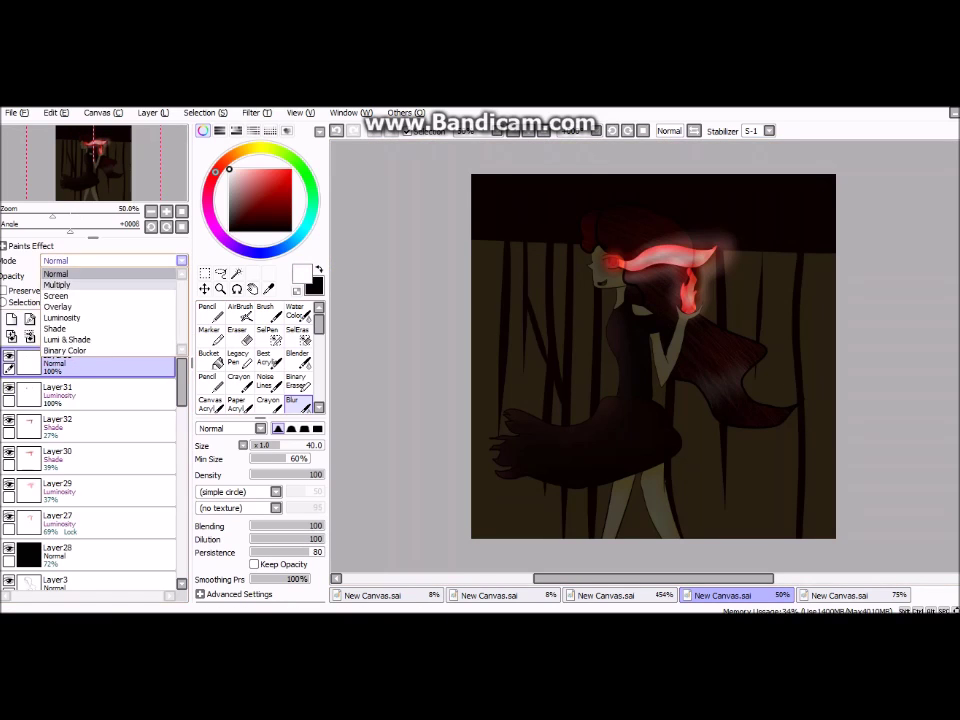
pyautogui.click(60, 324)
pyautogui.click(210, 312)
pyautogui.press('x')
pyautogui.moveTo(548, 262); pyautogui.dragTo(690, 254)
pyautogui.moveTo(180, 275); pyautogui.dragTo(68, 275)
# Touch up the white glow with the Pencil and spread it softly with the Blur tool at size 100
pyautogui.click(292, 401)
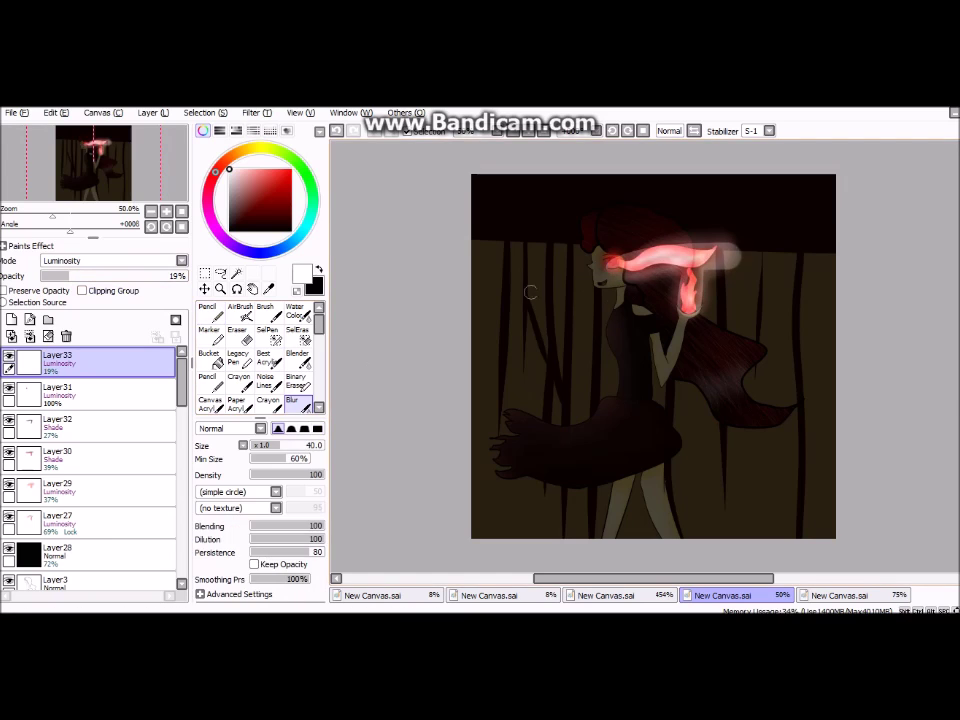
pyautogui.press('n')
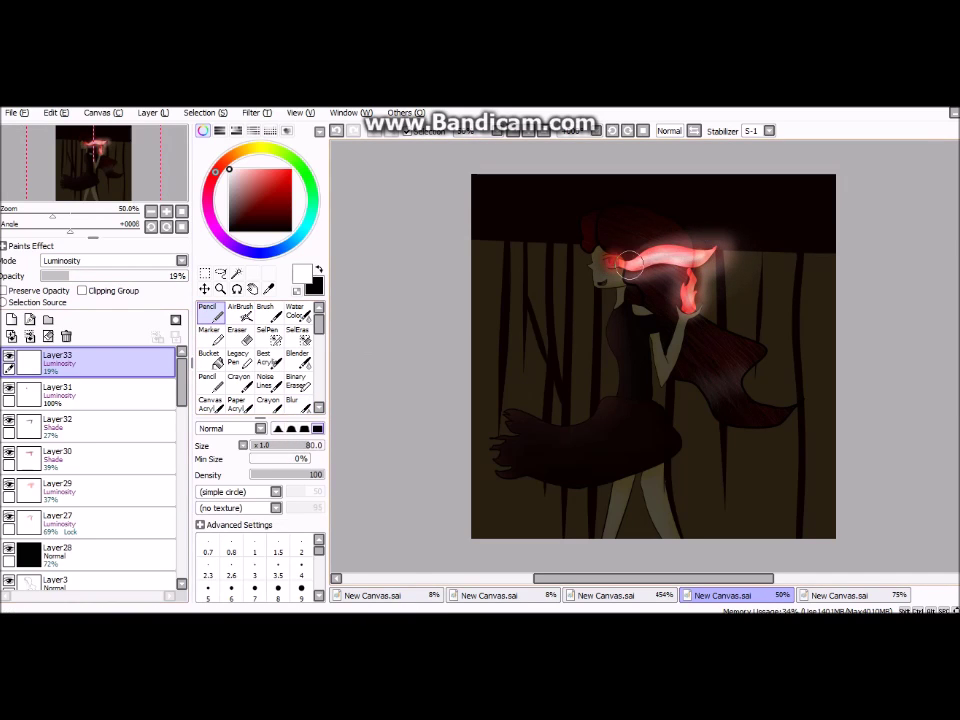
pyautogui.click(292, 401)
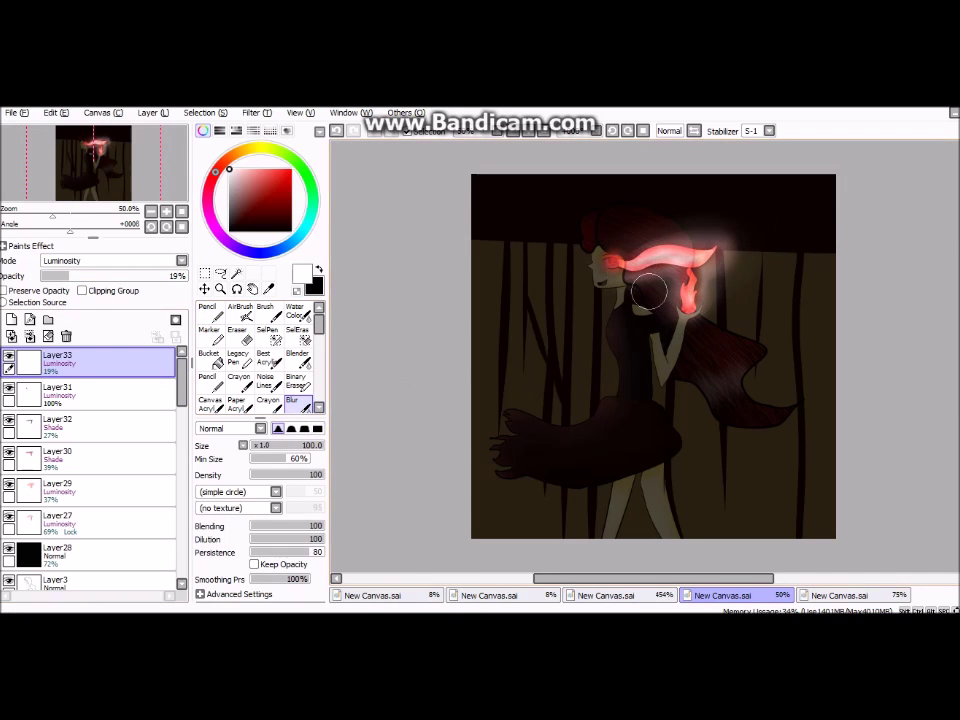
# Add a Shade layer above the Layer26 forest background and brush black around the edges of the picture at size 70
pyautogui.scroll(-10, 90, 460)
pyautogui.click(60, 541)
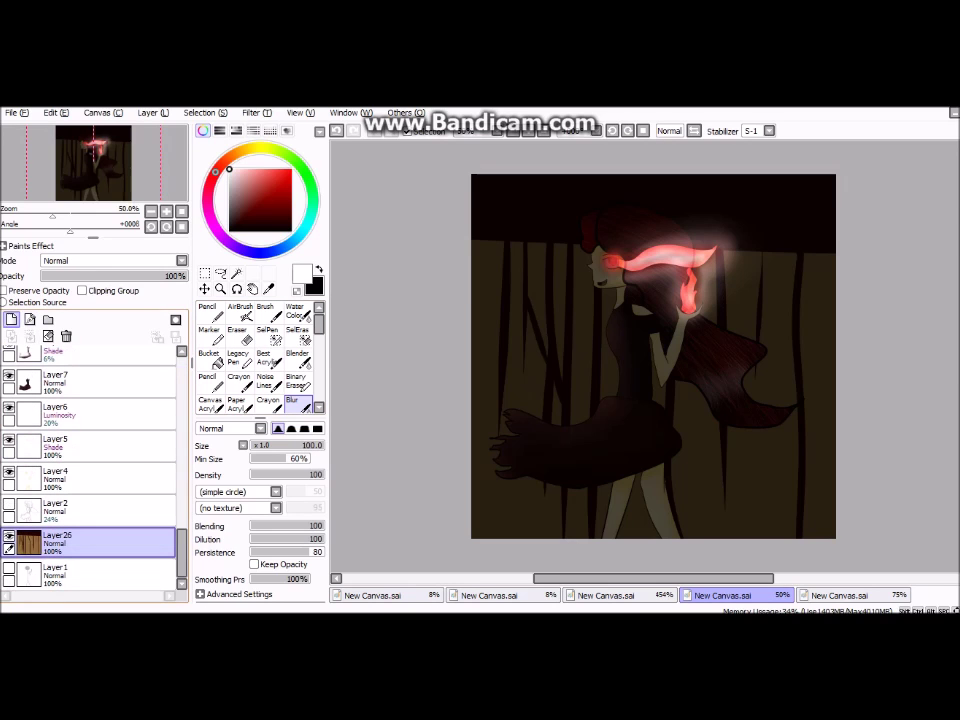
pyautogui.click(11, 319)
pyautogui.click(267, 311)
pyautogui.click(110, 260)
pyautogui.click(60, 328)
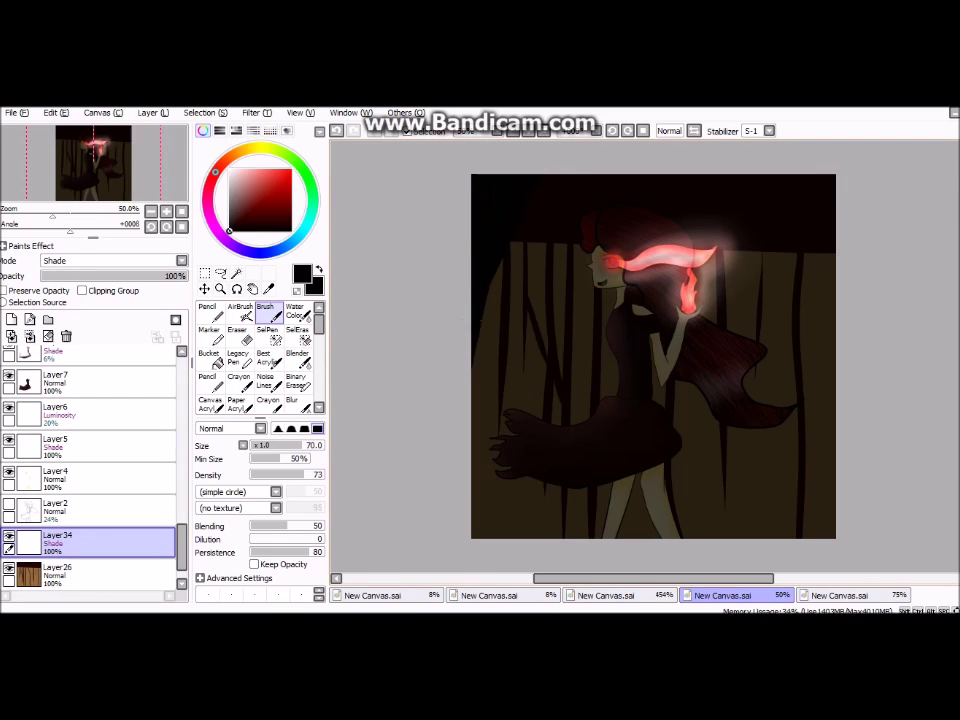
pyautogui.moveTo(770, 526); pyautogui.dragTo(456, 487)
# Move the black edge shading layer directly beneath the Layer28 overlay and extend the shading along the picture's edge
pyautogui.scroll(10, 90, 450)
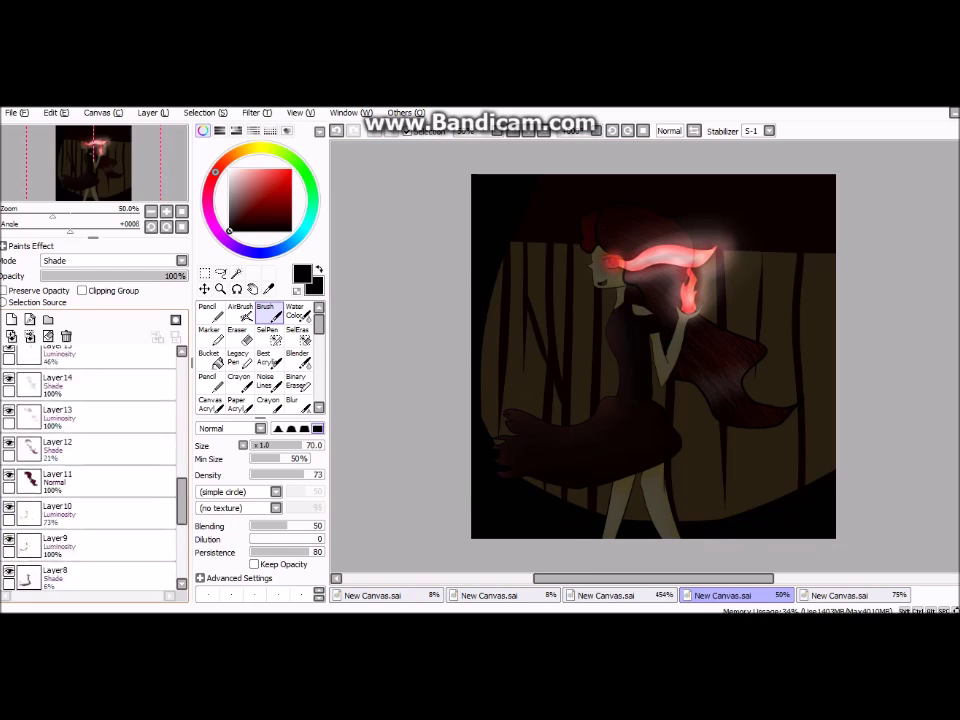
pyautogui.scroll(-10, 90, 450)
pyautogui.moveTo(90, 560)
pyautogui.mouseDown()
pyautogui.moveTo(90, 360)
pyautogui.moveTo(90, 580)
pyautogui.mouseUp()
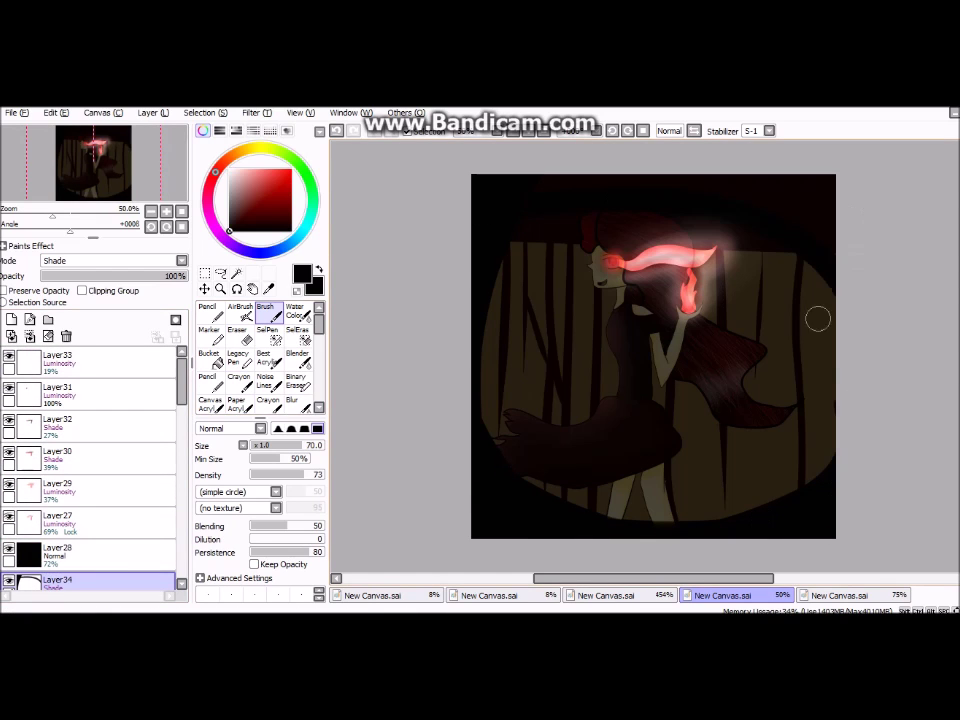
pyautogui.moveTo(817, 318); pyautogui.dragTo(825, 480)
# Blur the black edge shading into a soft vignette, using size 250, and reduce its layer opacity to 30%
pyautogui.click(292, 401)
pyautogui.moveTo(551, 360)
pyautogui.mouseDown()
pyautogui.moveTo(681, 497)
pyautogui.moveTo(725, 225)
pyautogui.mouseUp()
pyautogui.click(240, 310)
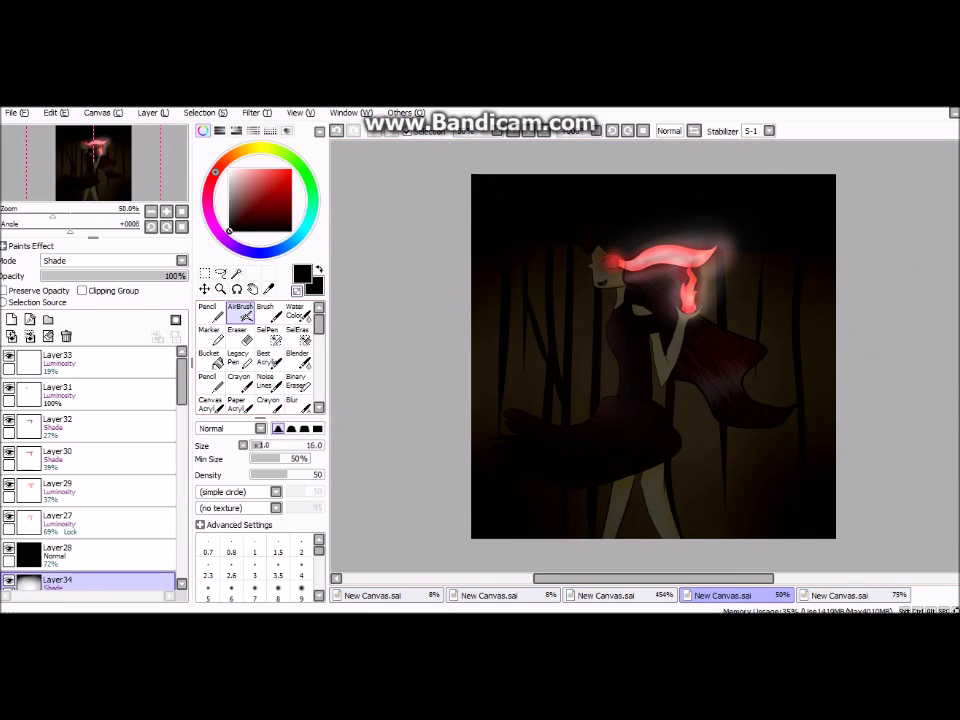
pyautogui.click(292, 401)
pyautogui.moveTo(185, 275); pyautogui.dragTo(84, 275)
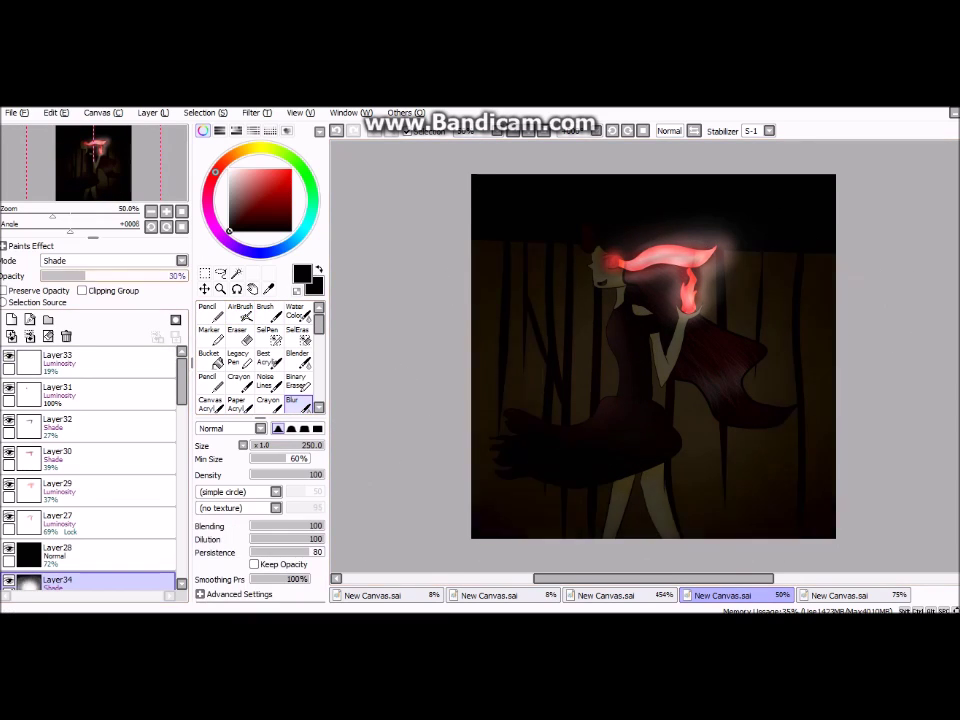
# Check the other sketch canvas, then airbrush a bright red glow around the flames on a new Luminosity layer at 54% opacity
pyautogui.click(840, 595)
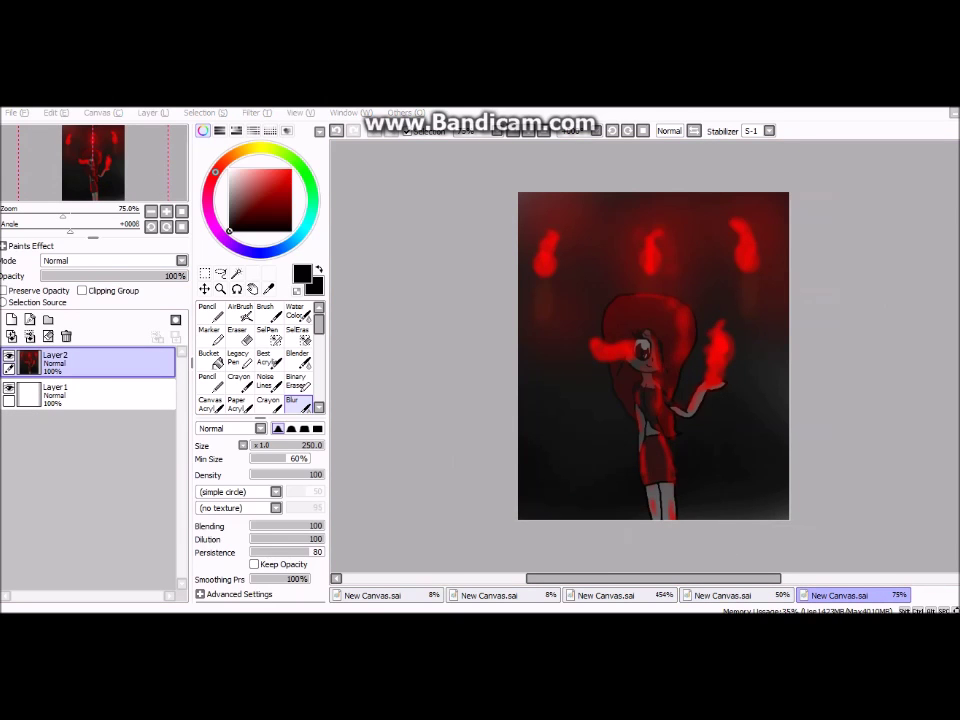
pyautogui.click(722, 595)
pyautogui.scroll(5, 88, 460)
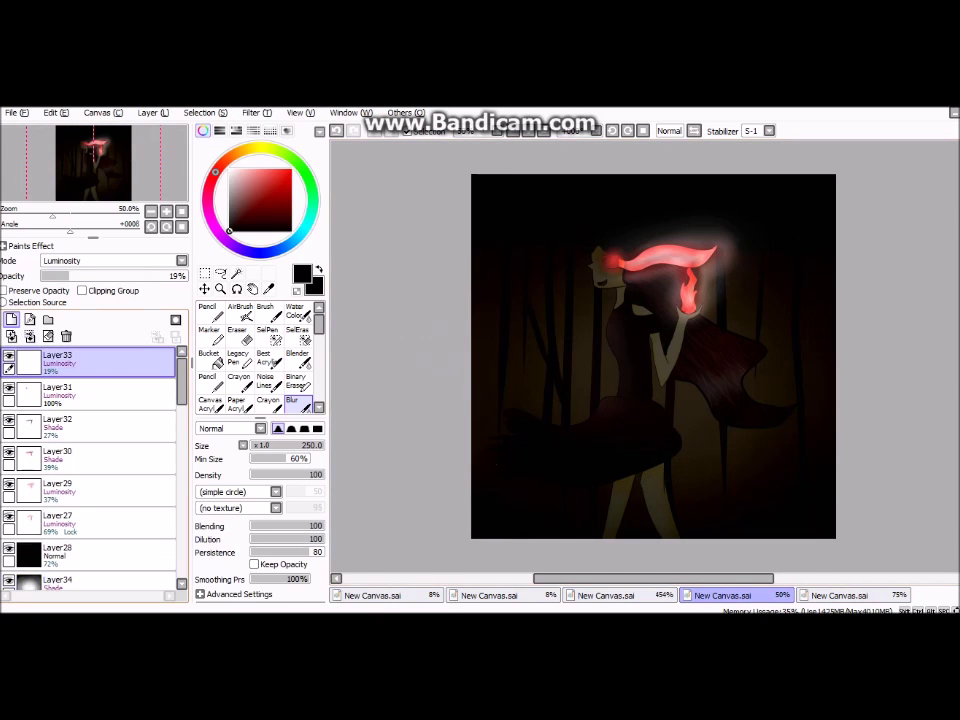
pyautogui.click(55, 360)
pyautogui.click(240, 310)
pyautogui.scroll(5, 729, 296)
pyautogui.click(113, 260)
pyautogui.click(70, 330)
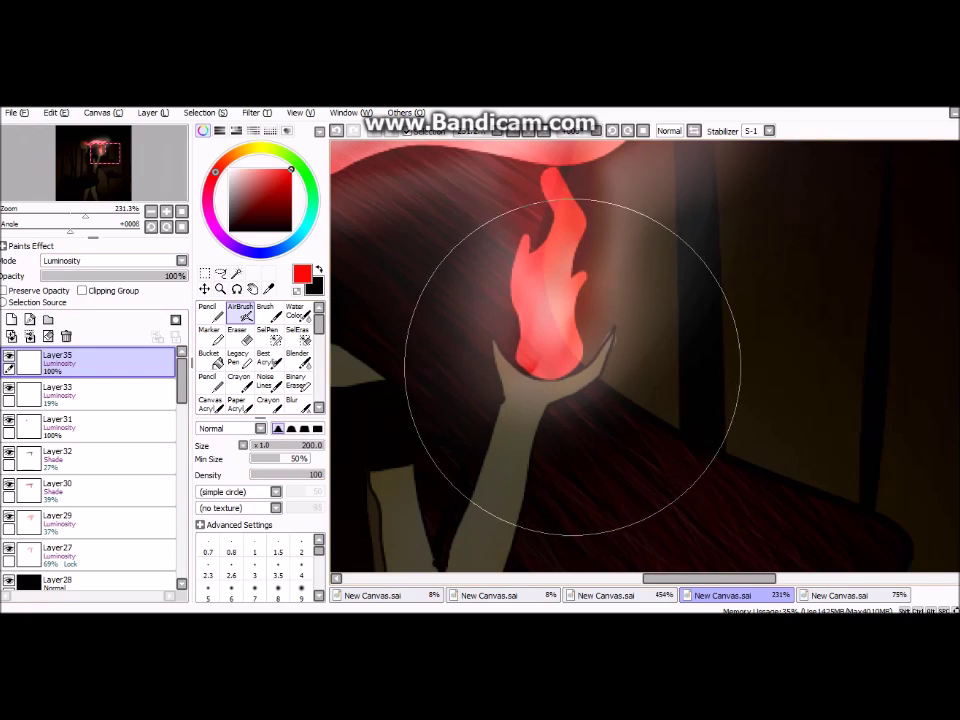
pyautogui.scroll(-5, 570, 372)
pyautogui.press('[')
pyautogui.click(119, 275)
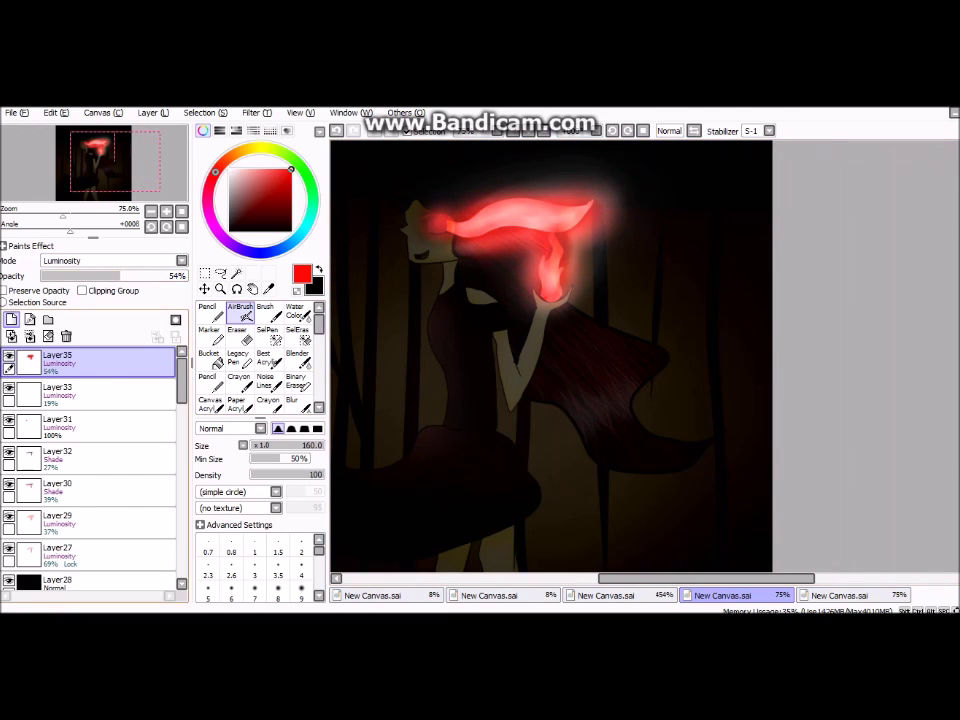
# Add a red glow over the girl's head on a new Normal layer, blur it and lower the opacity to 6%
pyautogui.click(127, 275)
pyautogui.click(292, 403)
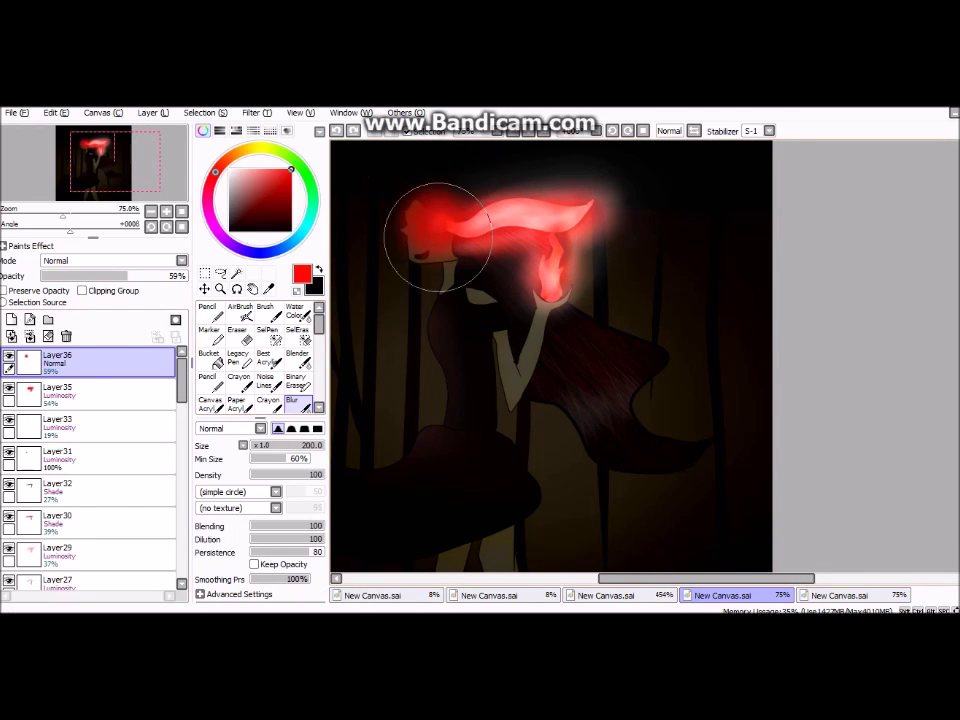
pyautogui.click(55, 455)
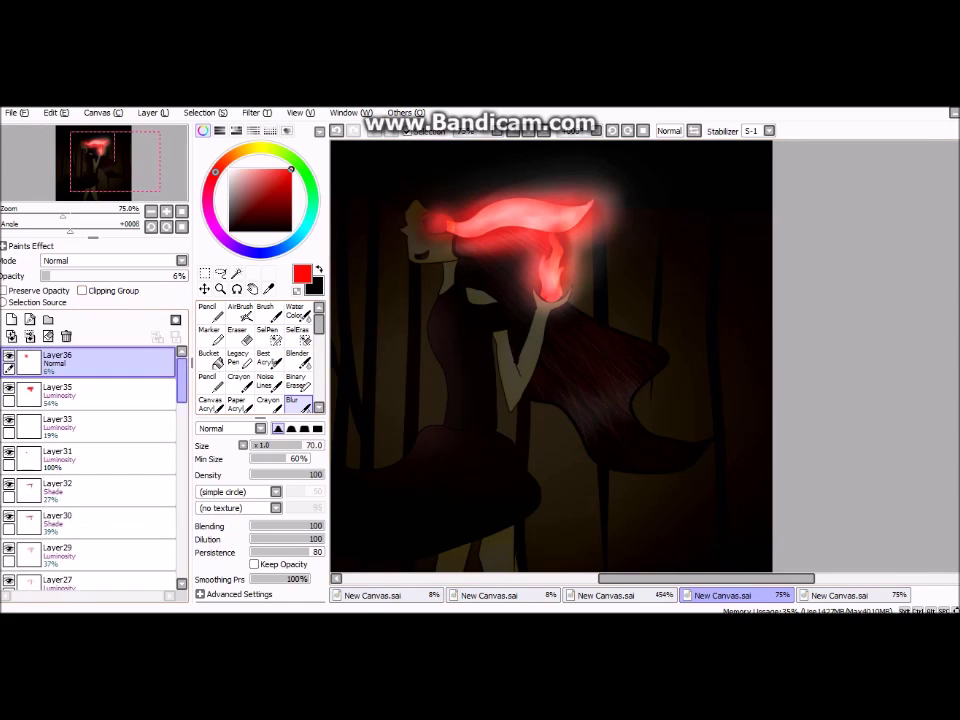
# Reduce the stacked flame effect layers to Layer30 in Shade mode at 100% and Layer27 in Luminosity mode at 66%
pyautogui.click(220, 288)
pyautogui.moveTo(397, 200); pyautogui.dragTo(489, 263)
pyautogui.moveTo(55, 362); pyautogui.dragTo(55, 426)
pyautogui.click(55, 362)
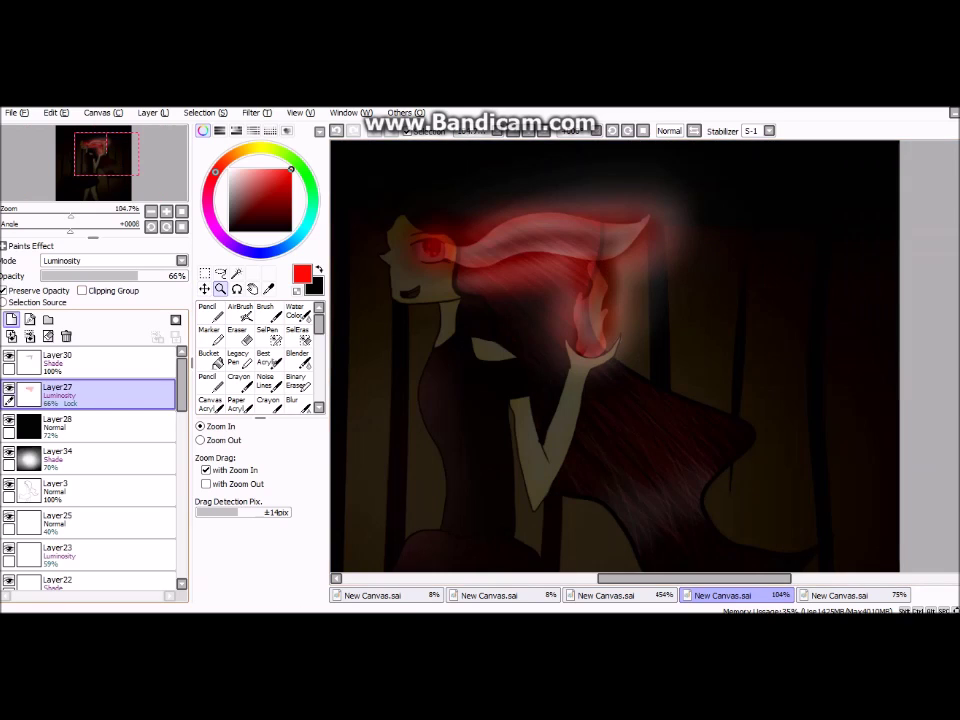
# Paint a pale pink glow around the flames on a new Luminosity layer, undoing one stroke, then blur it and set 57% opacity
pyautogui.click(11, 319)
pyautogui.click(208, 311)
pyautogui.moveTo(660, 220)
pyautogui.mouseDown()
pyautogui.moveTo(429, 251)
pyautogui.moveTo(612, 248)
pyautogui.moveTo(579, 352)
pyautogui.mouseUp()
pyautogui.hotkey('ctrl', 'z')
pyautogui.click(115, 260)
pyautogui.click(292, 400)
pyautogui.moveTo(430, 250)
pyautogui.mouseDown()
pyautogui.moveTo(520, 248)
pyautogui.moveTo(604, 268)
pyautogui.mouseUp()
pyautogui.moveTo(186, 275); pyautogui.dragTo(123, 275)
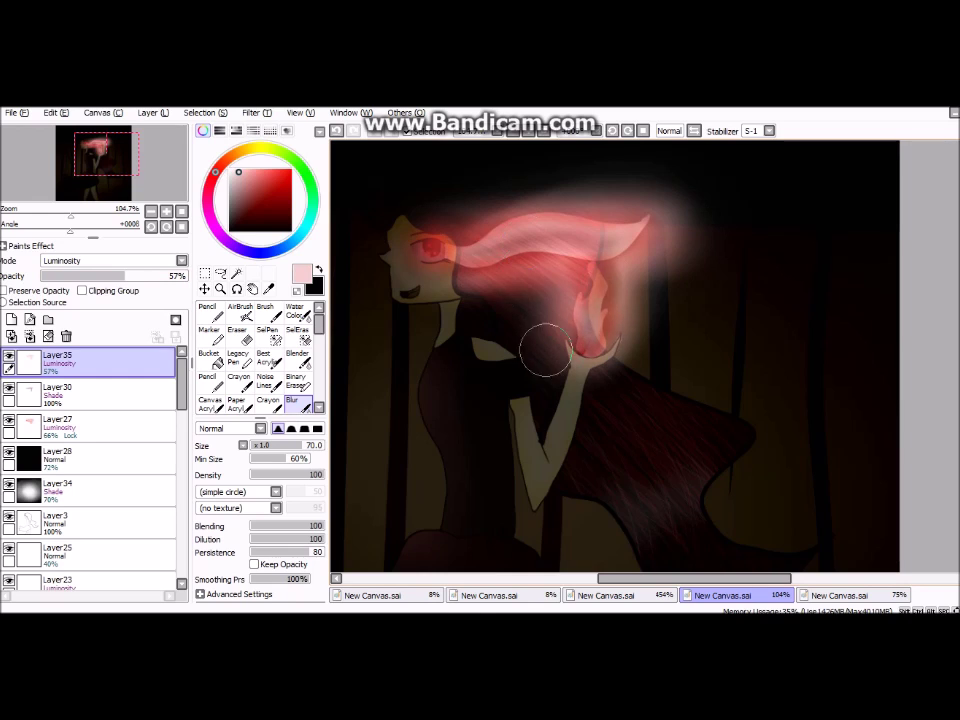
# Open the name of the topmost glow layer, Layer35, for editing
pyautogui.press('-')
pyautogui.doubleClick(100, 360)
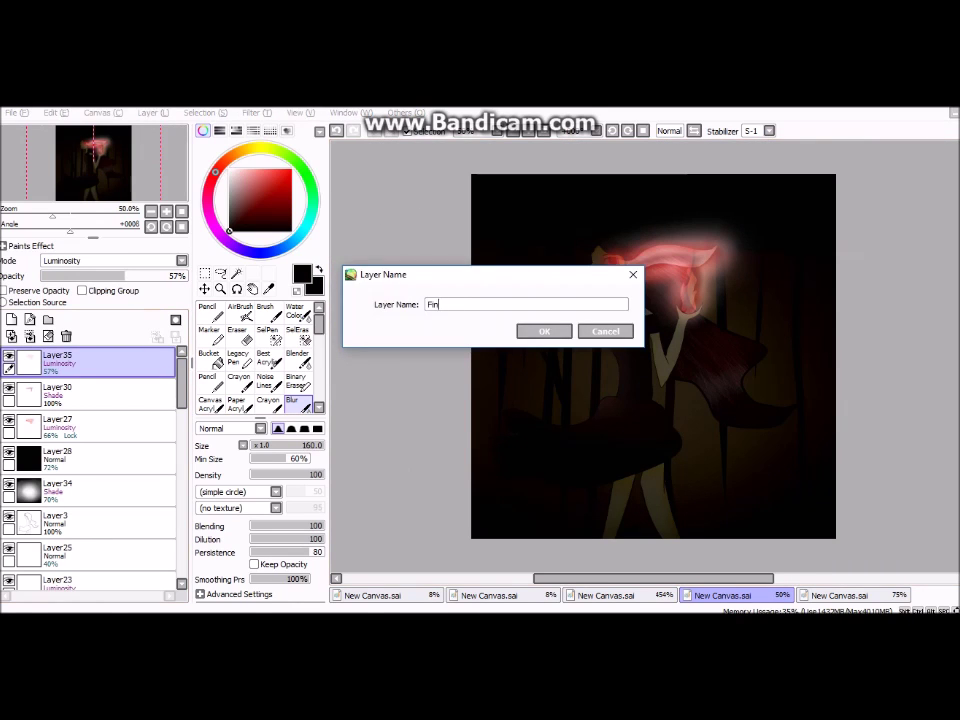